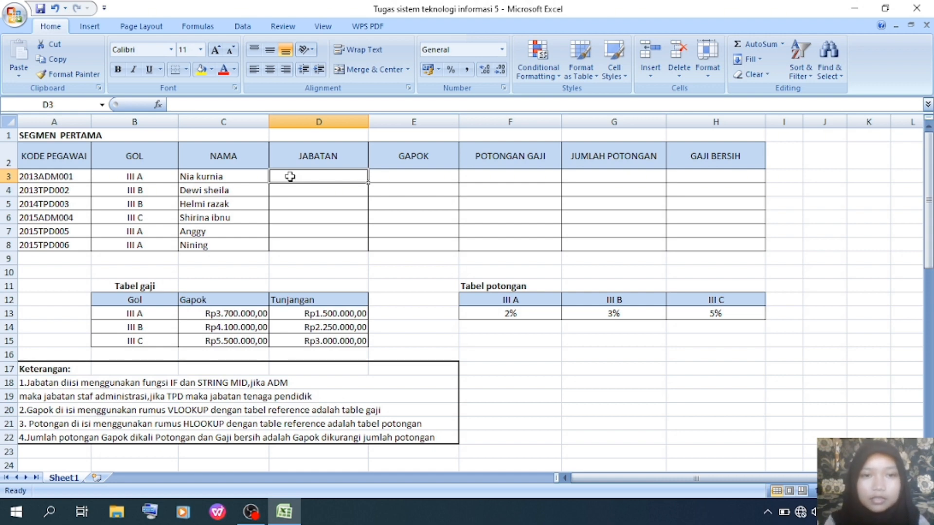
{"action": "left_click", "coordinate": [300, 204]}
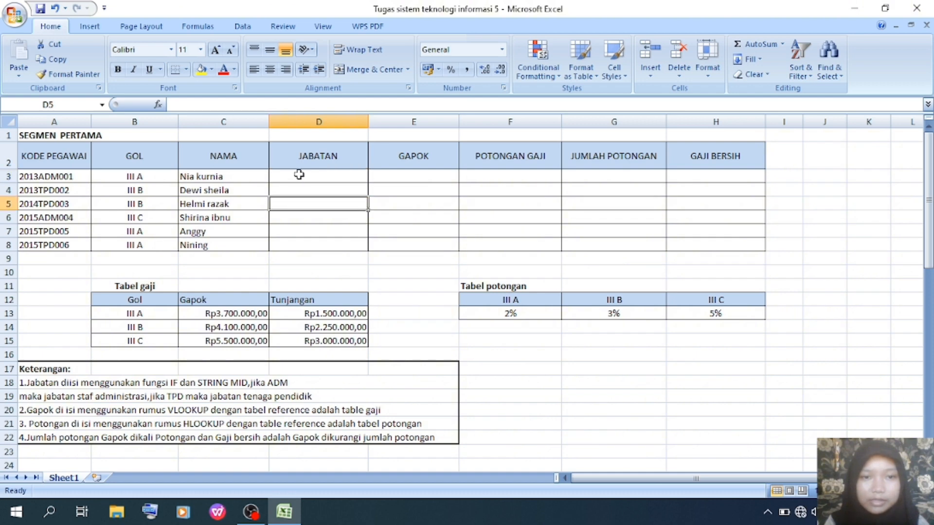
{"action": "left_click_drag", "start_coordinate": [299, 174], "coordinate": [181, 196]}
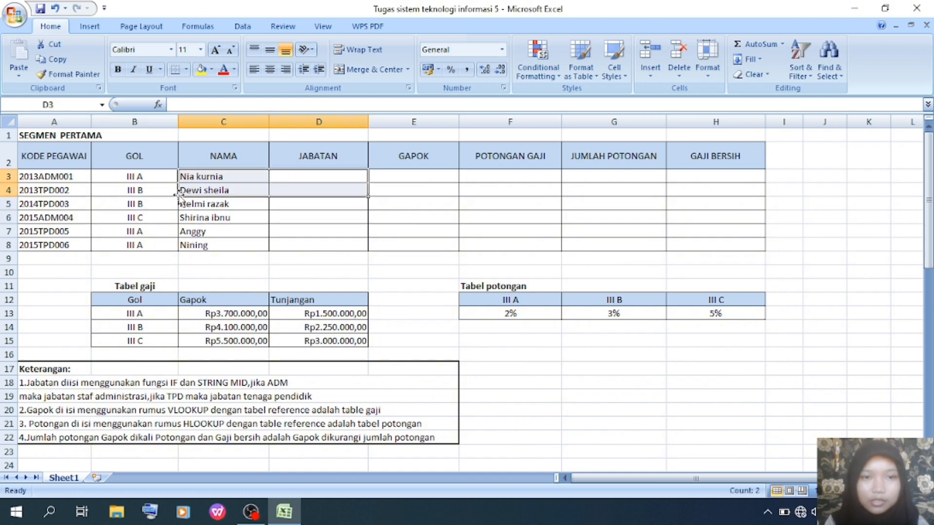
{"action": "left_click", "coordinate": [287, 207]}
In D3, start an IF formula whose test uses MID to extract 3 characters from A3 starting at character 5.
{"action": "left_click", "coordinate": [299, 176]}
{"action": "type", "text": "=IF"}
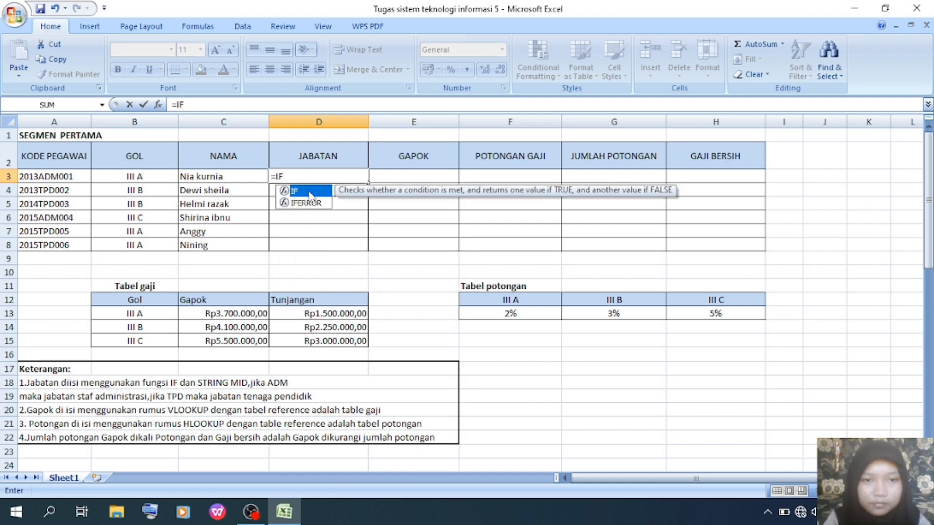
{"action": "double_click", "coordinate": [310, 193]}
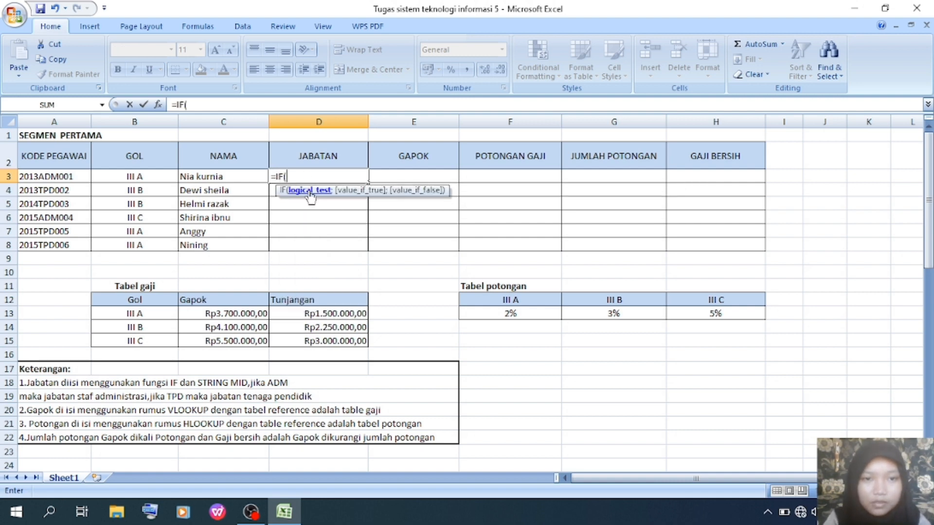
{"action": "type", "text": "MID"}
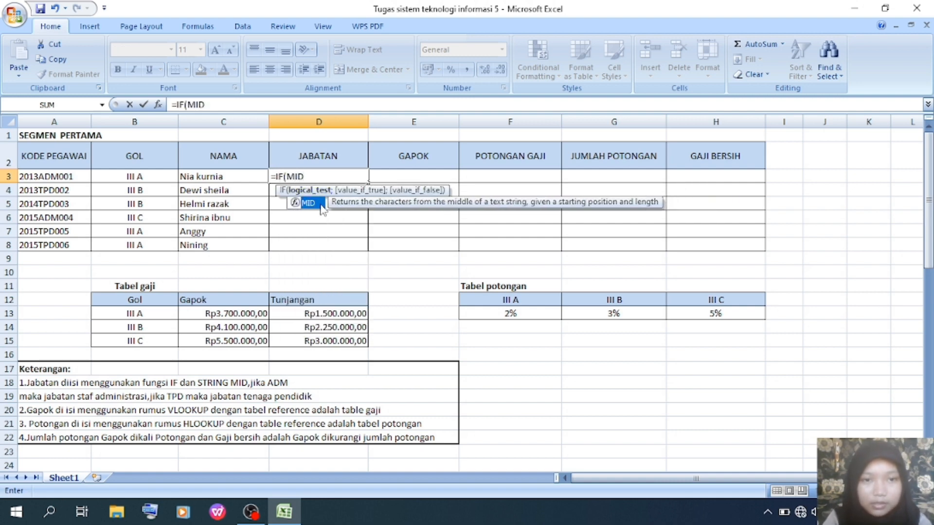
{"action": "double_click", "coordinate": [319, 205]}
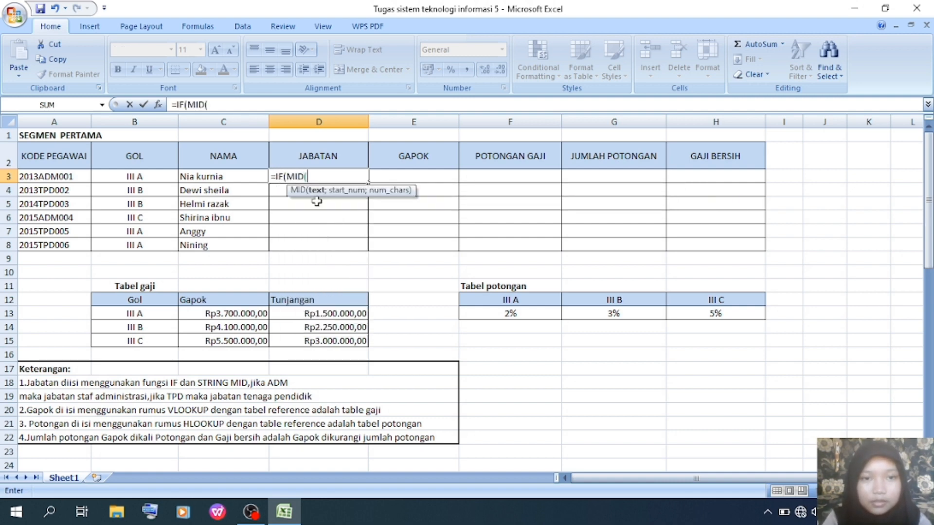
{"action": "left_click", "coordinate": [57, 176]}
{"action": "type", "text": ";"}
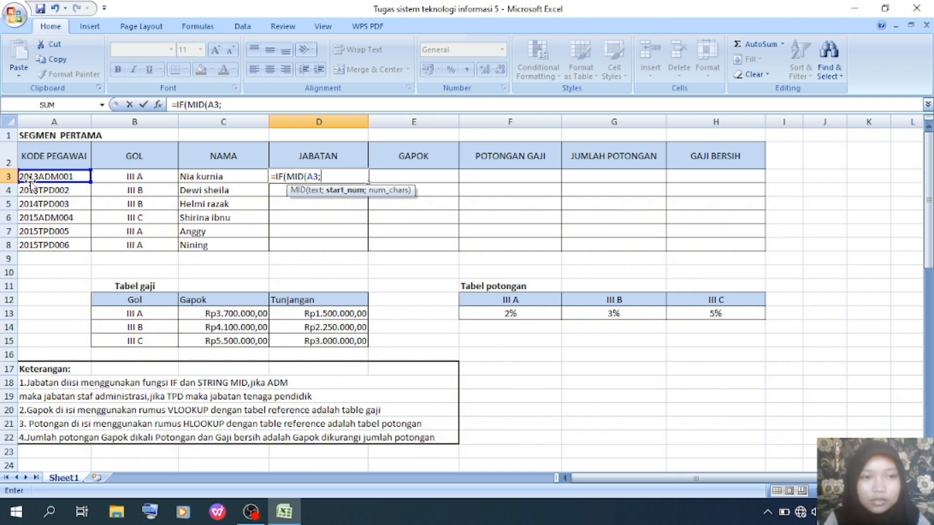
{"action": "type", "text": "5"}
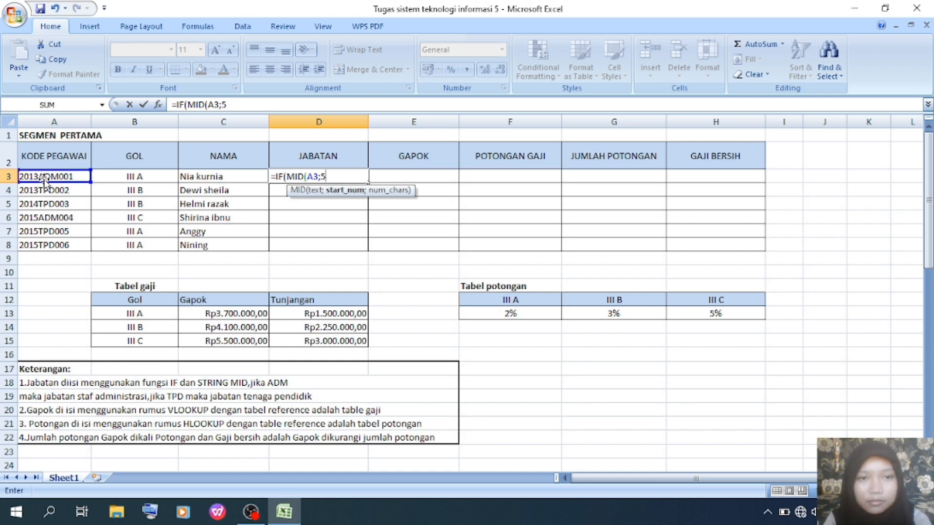
{"action": "type", "text": ";"}
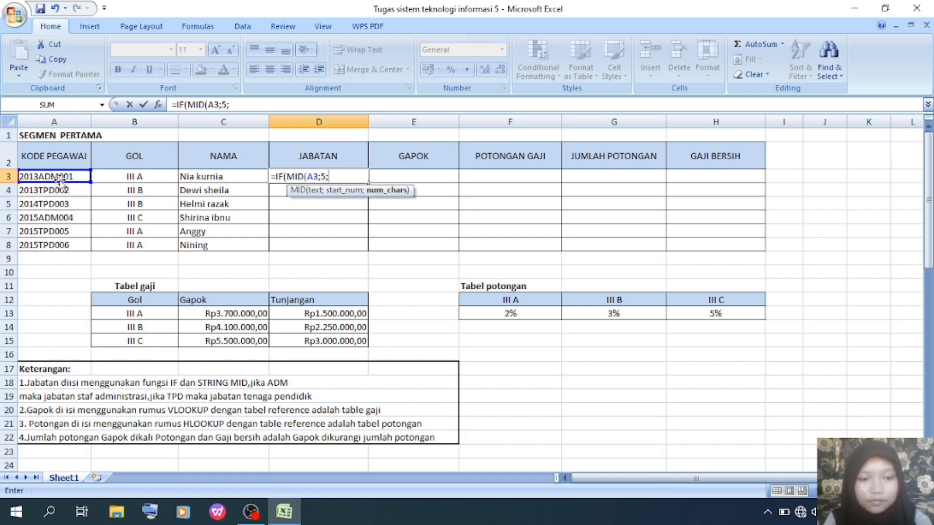
{"action": "type", "text": "3"}
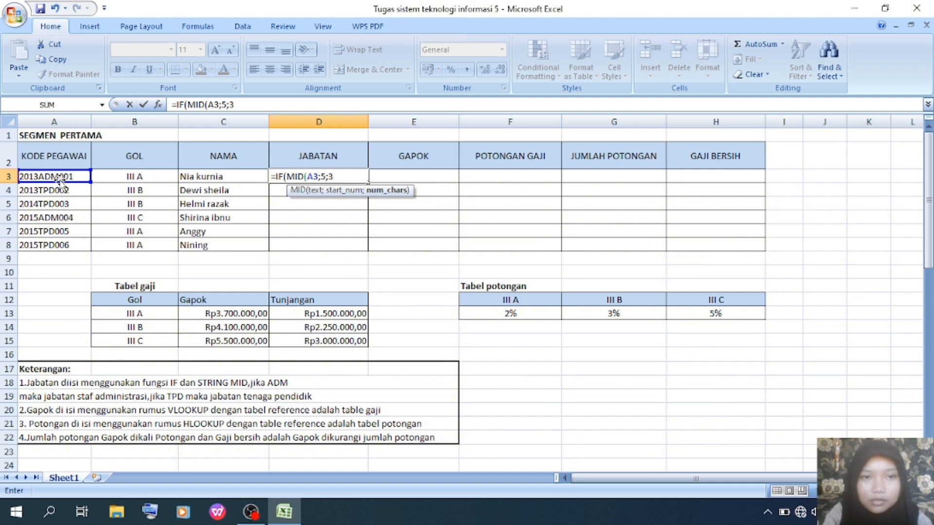
Compare the extracted code in the D3 formula with "ADM" and return "STAF ADMINISTRASI" when it matches.
{"action": "type", "text": ")="}
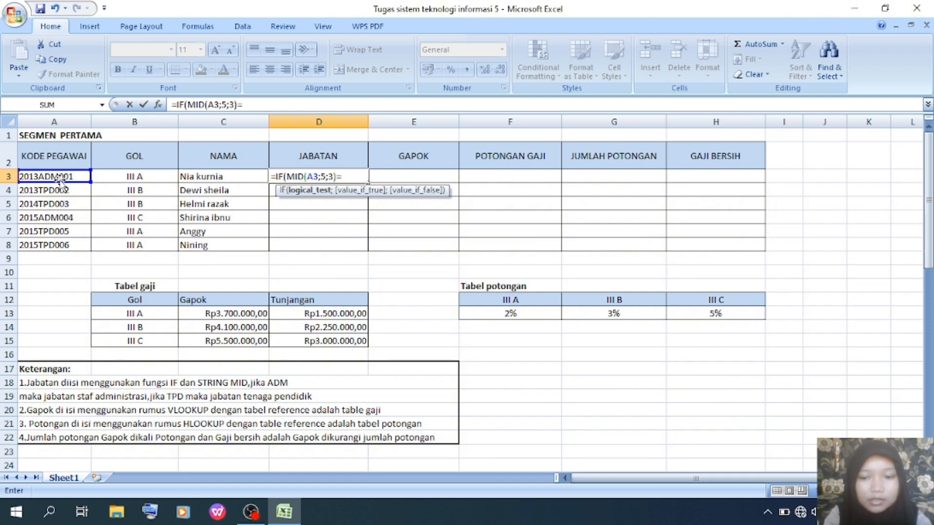
{"action": "type", "text": "\"ADM"}
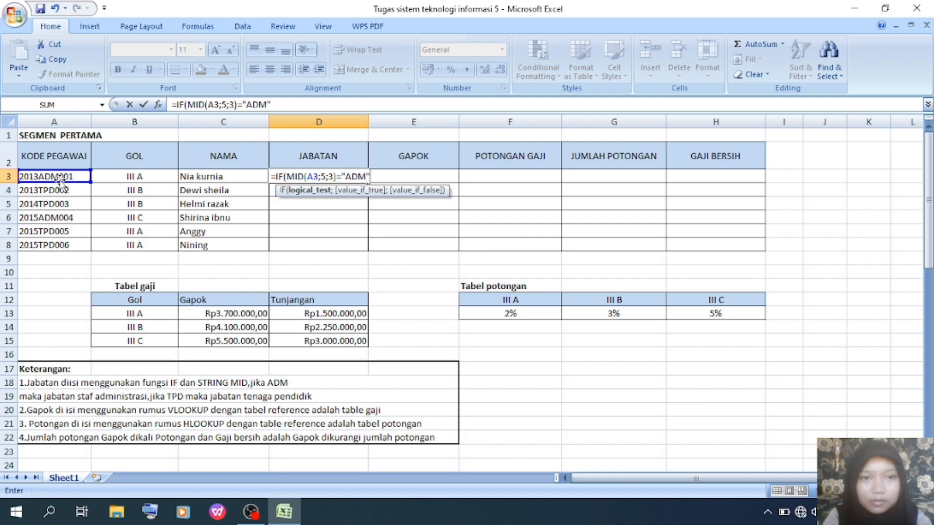
{"action": "type", "text": "\";\"STAF"}
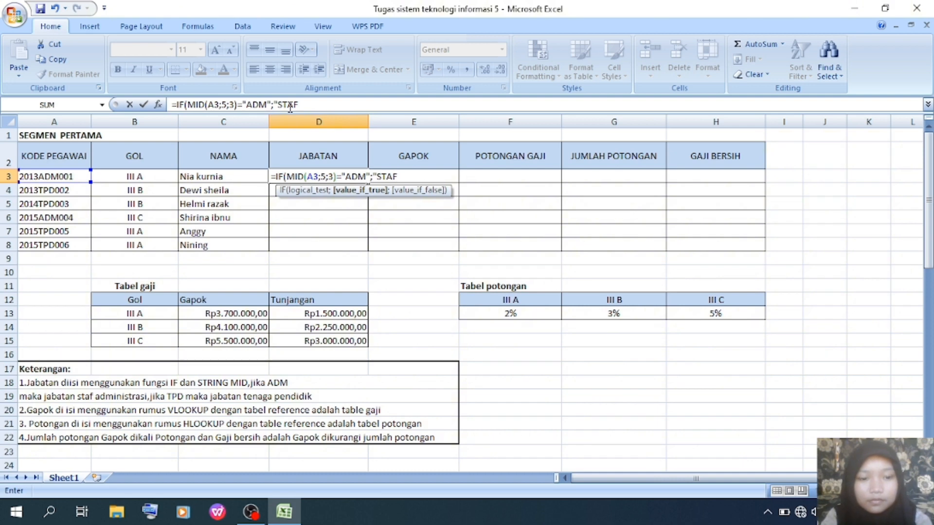
{"action": "type", "text": "ADMINISTRASI"}
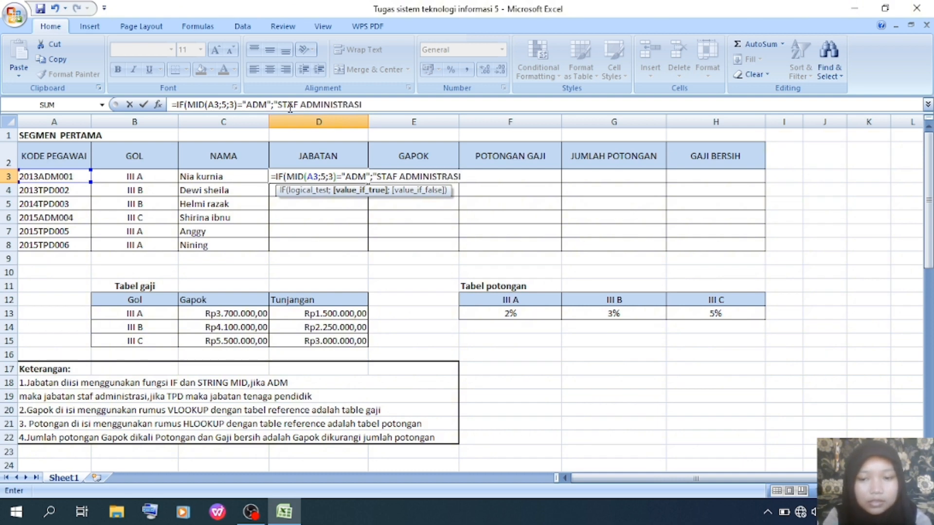
{"action": "type", "text": "\";"}
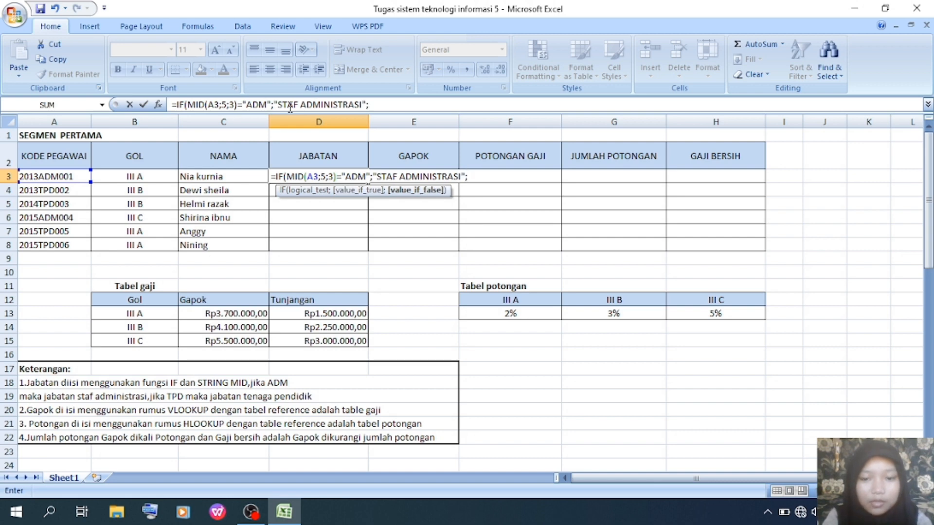
Nest a second IF in the D3 formula as the false result, testing whether MID(A3;5;3) equals "TPD".
{"action": "type", "text": "IF"}
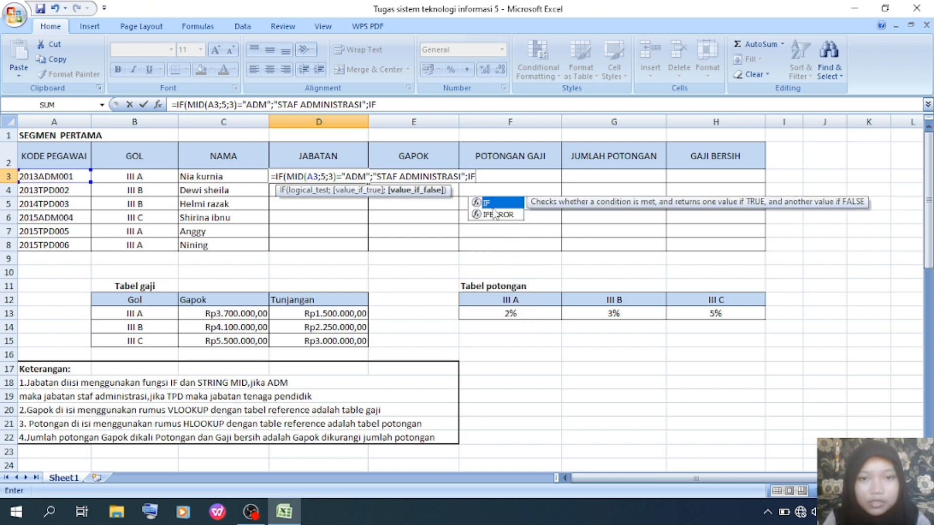
{"action": "type", "text": "(MID"}
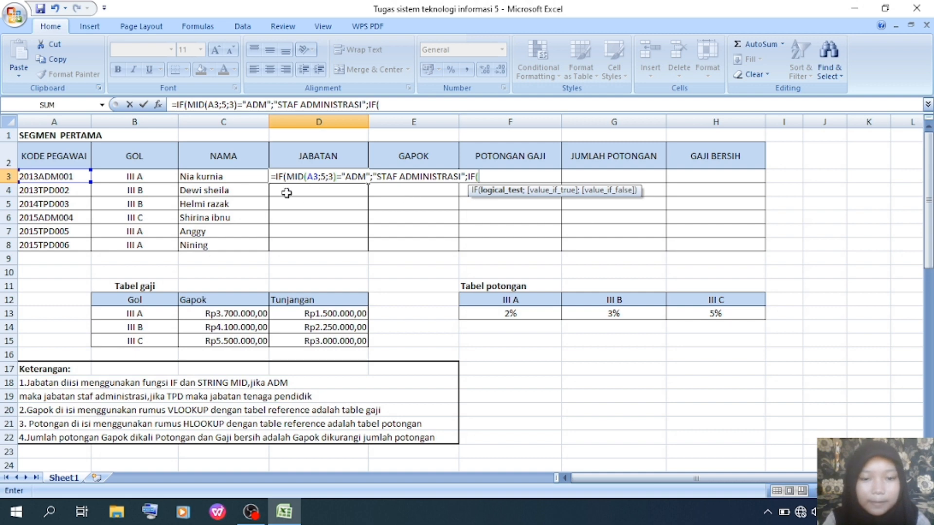
{"action": "type", "text": "("}
{"action": "left_click", "coordinate": [71, 175]}
{"action": "type", "text": ";5;"}
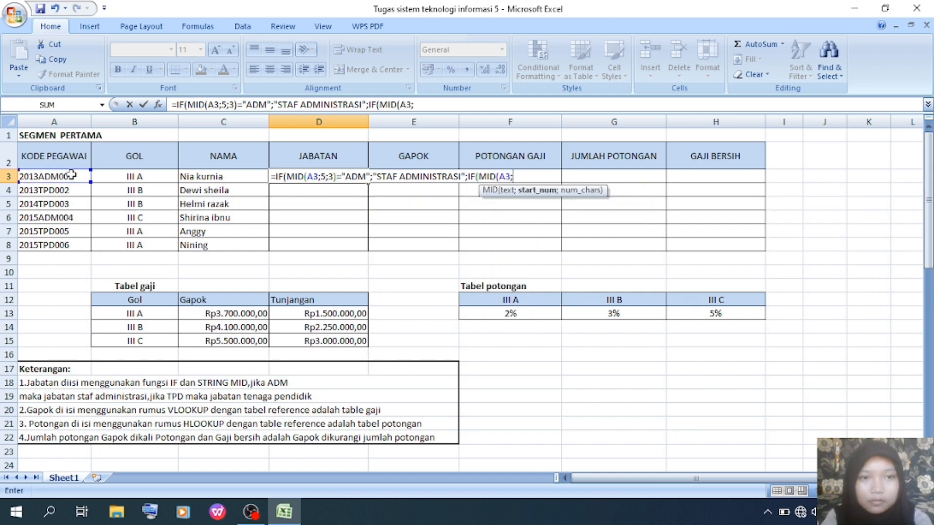
{"action": "type", "text": "3)=\"TPD"}
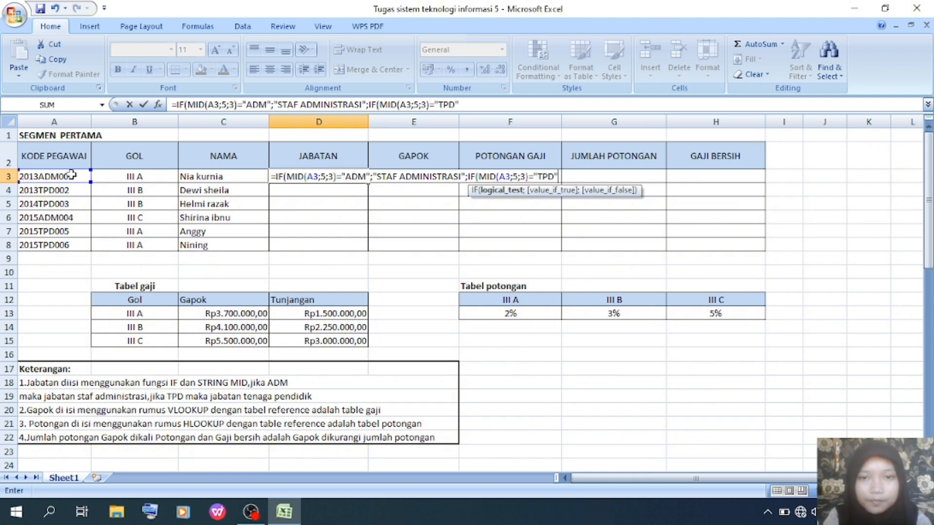
Return "TENAGA PENDIDIK" for the TPD match, complete the D3 formula, and fill it down through D8.
{"action": "type", "text": "\";\"T"}
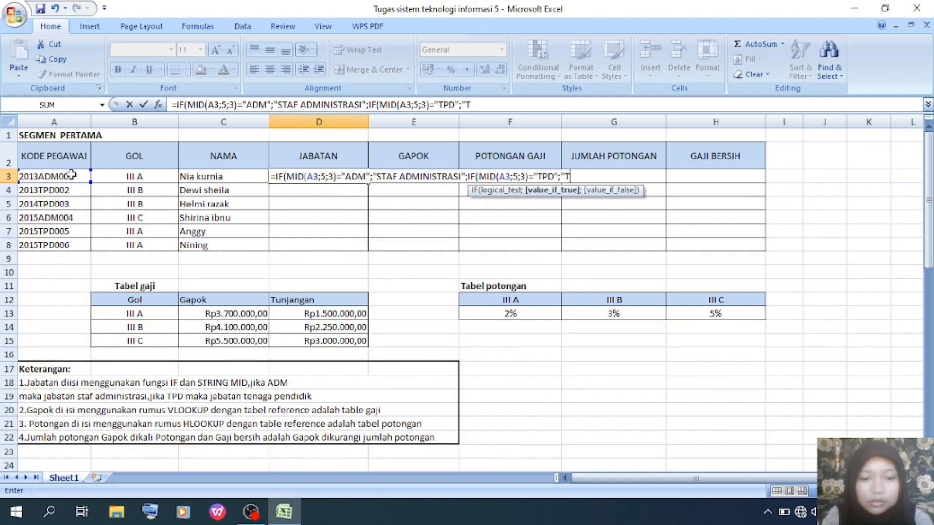
{"action": "type", "text": "ENAGA"}
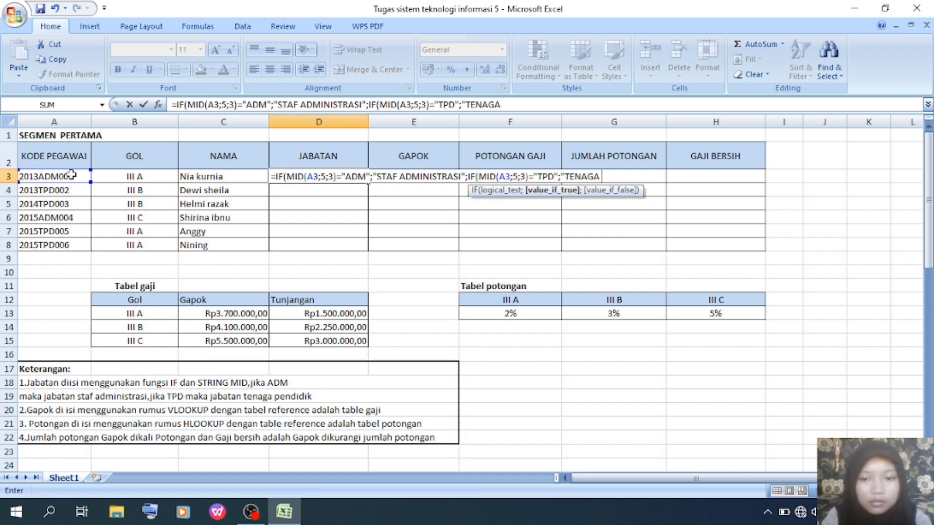
{"action": "type", "text": " PENDIDIK\""}
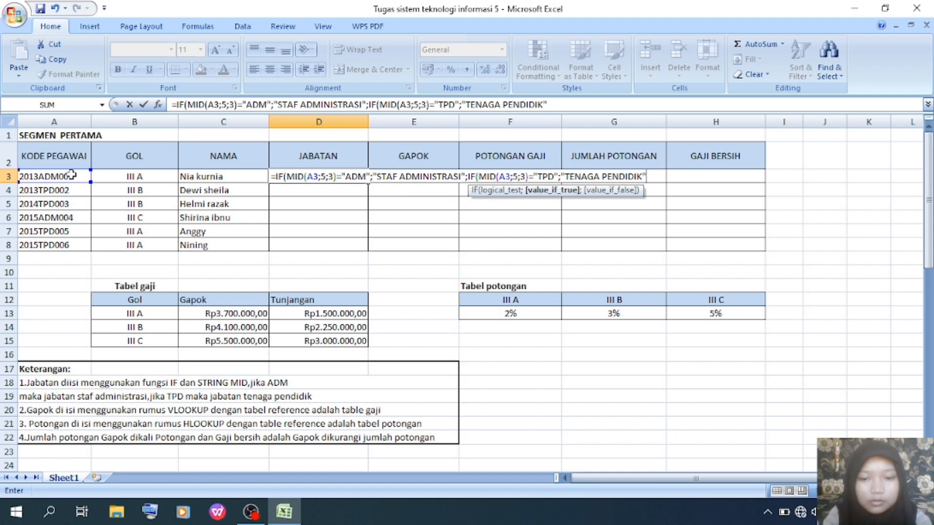
{"action": "type", "text": "))"}
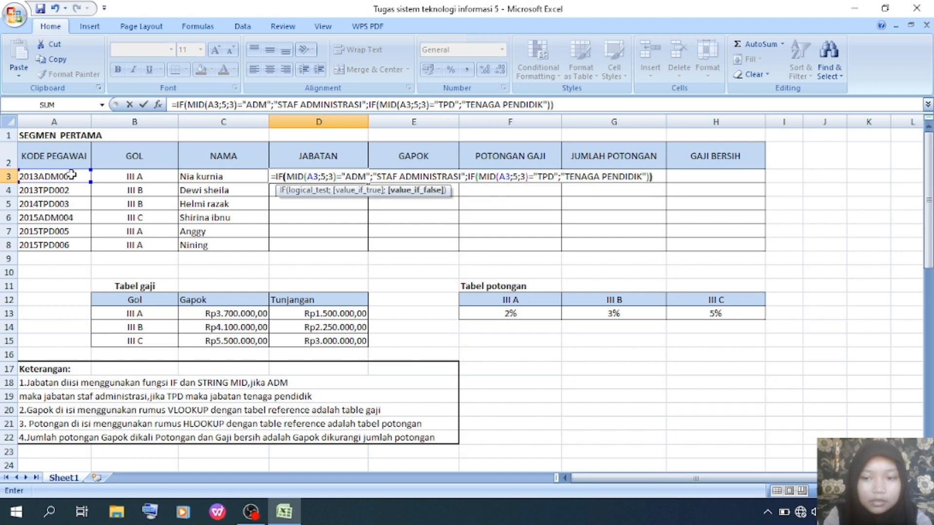
{"action": "key", "text": "Return"}
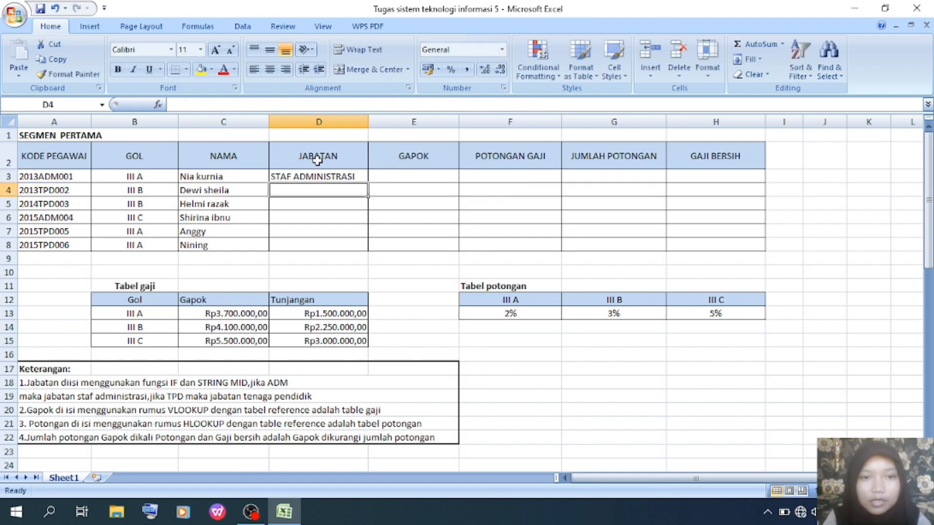
{"action": "left_click", "coordinate": [340, 173]}
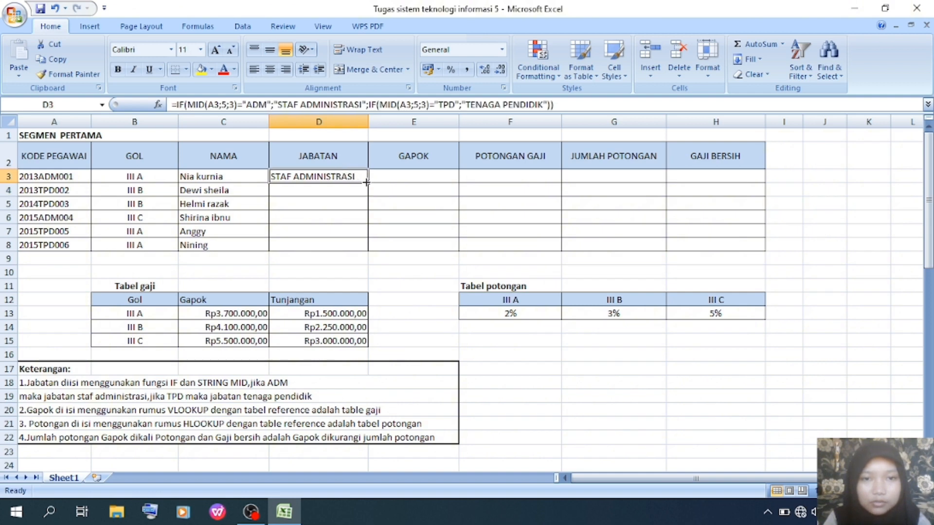
{"action": "left_click_drag", "start_coordinate": [367, 182], "coordinate": [369, 249]}
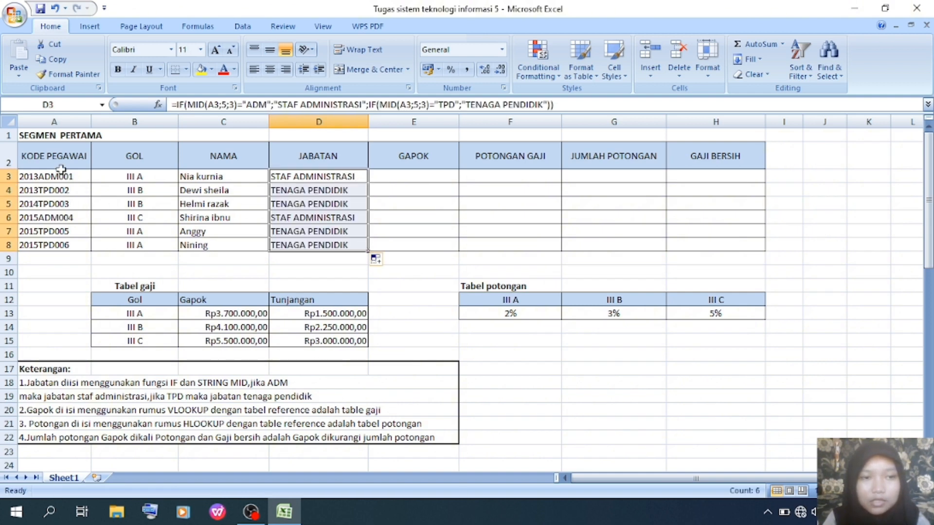
In E3 of the GAPOK column, start a VLOOKUP formula with B3 as the lookup value.
{"action": "left_click", "coordinate": [387, 179]}
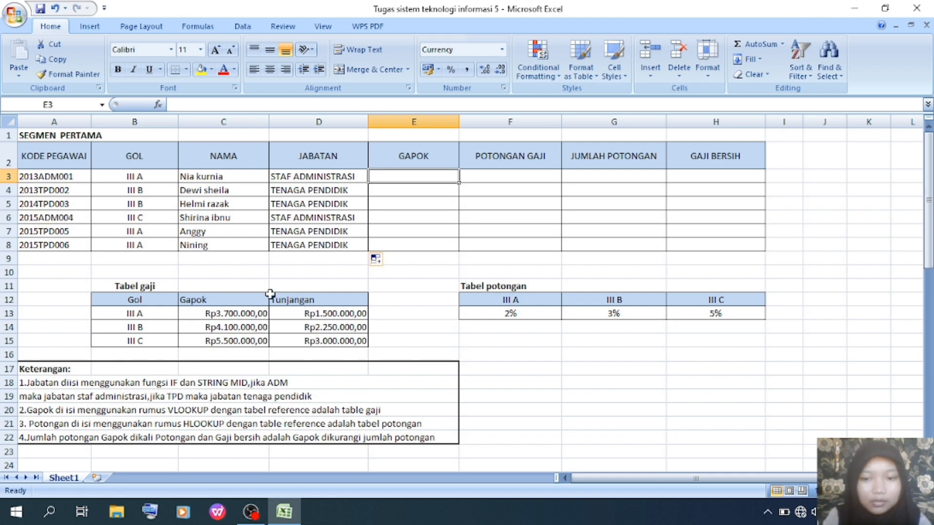
{"action": "type", "text": "=VLOO"}
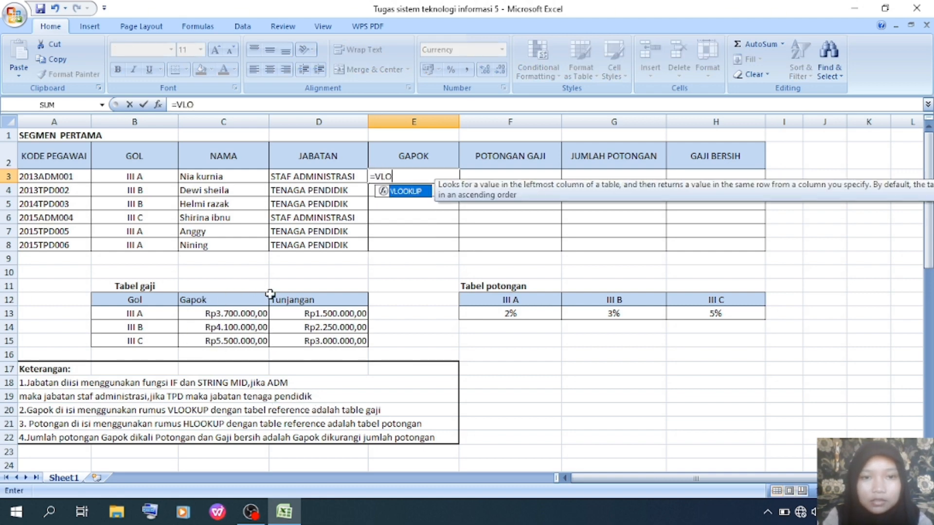
{"action": "double_click", "coordinate": [406, 191]}
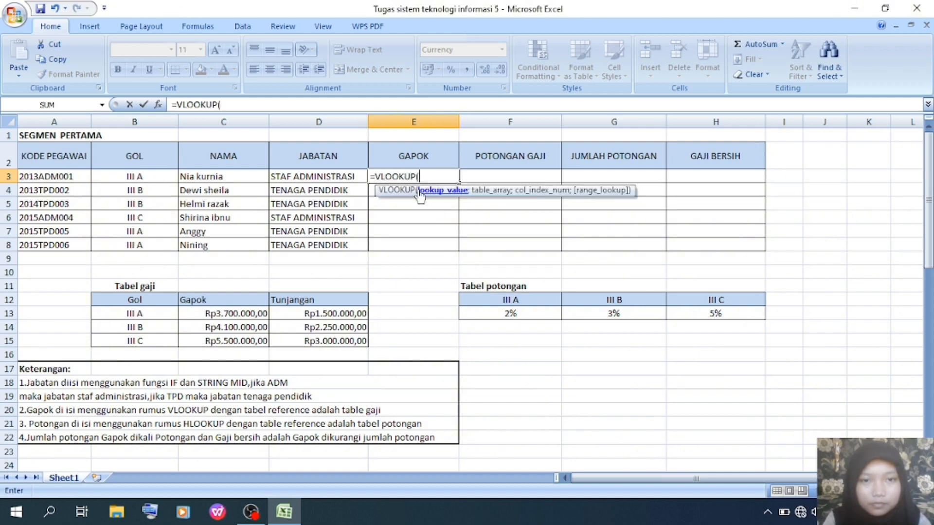
{"action": "left_click", "coordinate": [144, 177]}
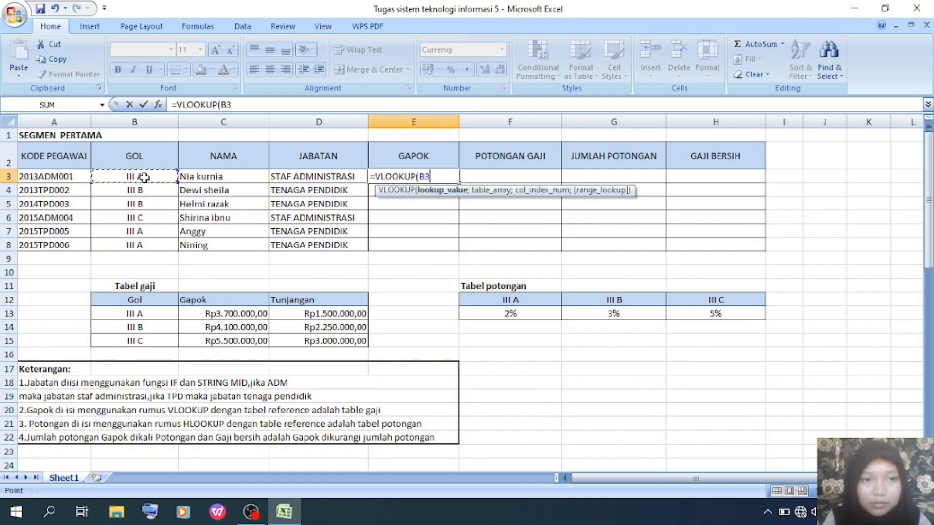
{"action": "type", "text": ";"}
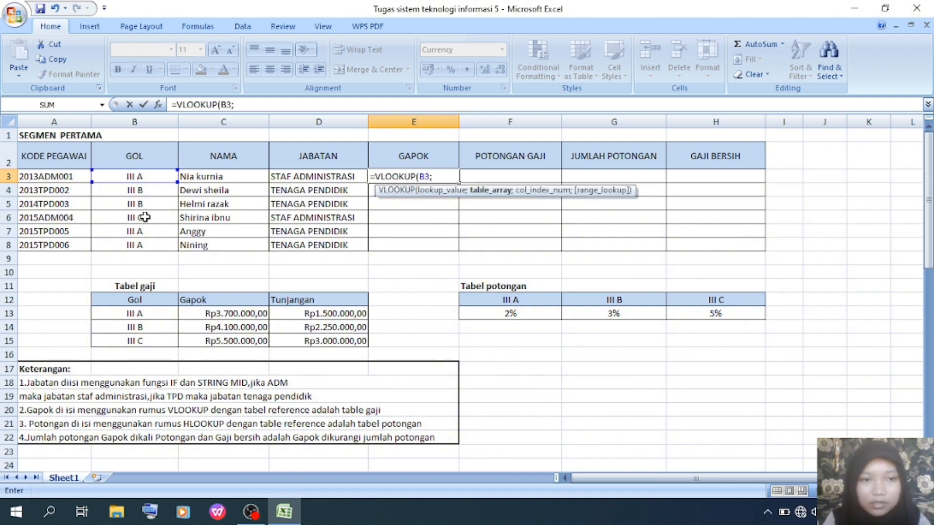
Complete the E3 VLOOKUP with absolute table range $B$12:$D$15, column index 2 and range lookup 0, and fill it down through E8.
{"action": "left_click_drag", "start_coordinate": [129, 296], "coordinate": [307, 346]}
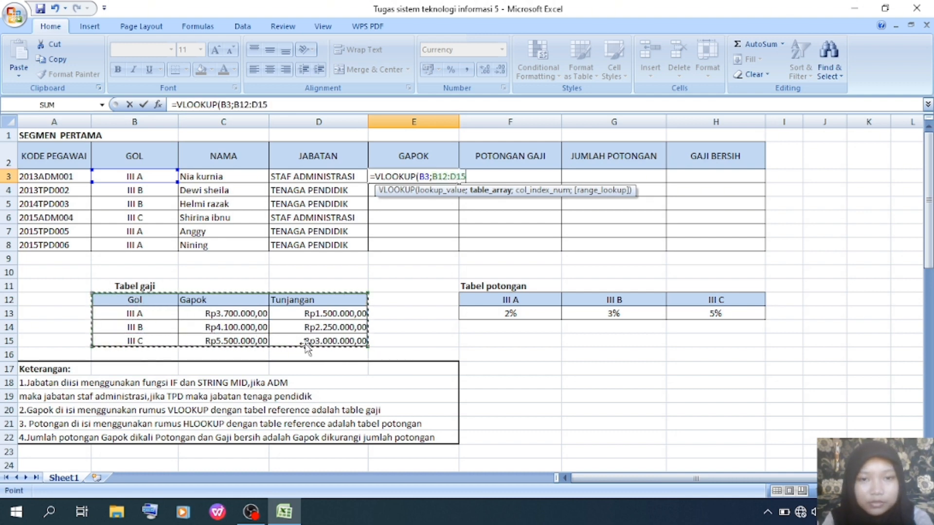
{"action": "key", "text": "F4"}
{"action": "type", "text": ";"}
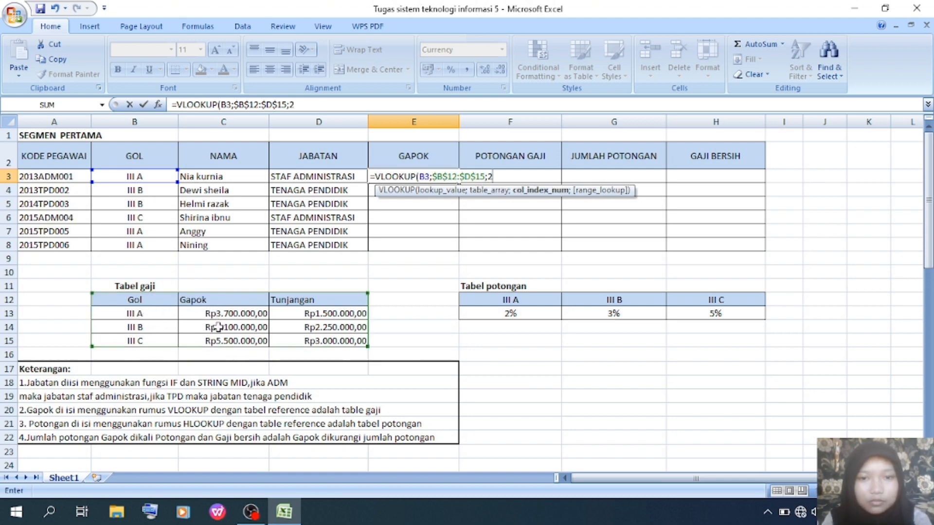
{"action": "type", "text": "2;"}
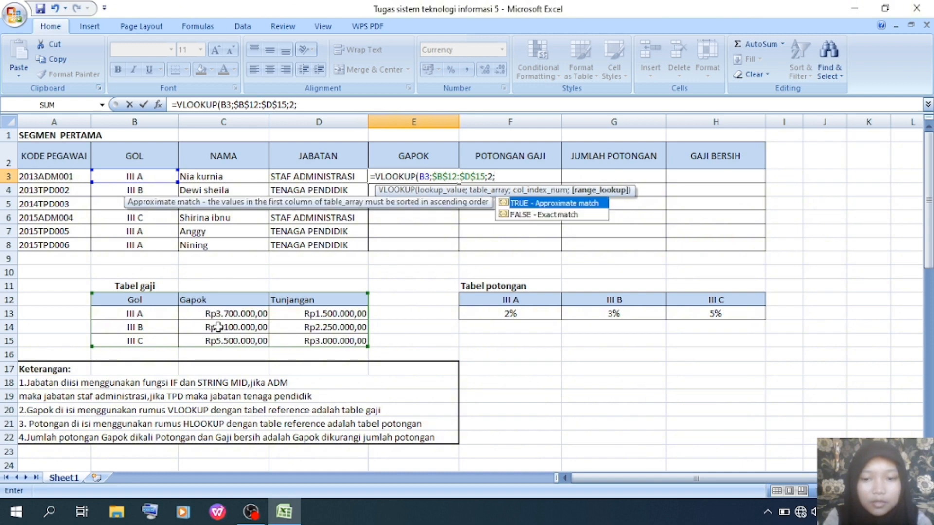
{"action": "type", "text": ")"}
{"action": "key", "text": "BackSpace"}
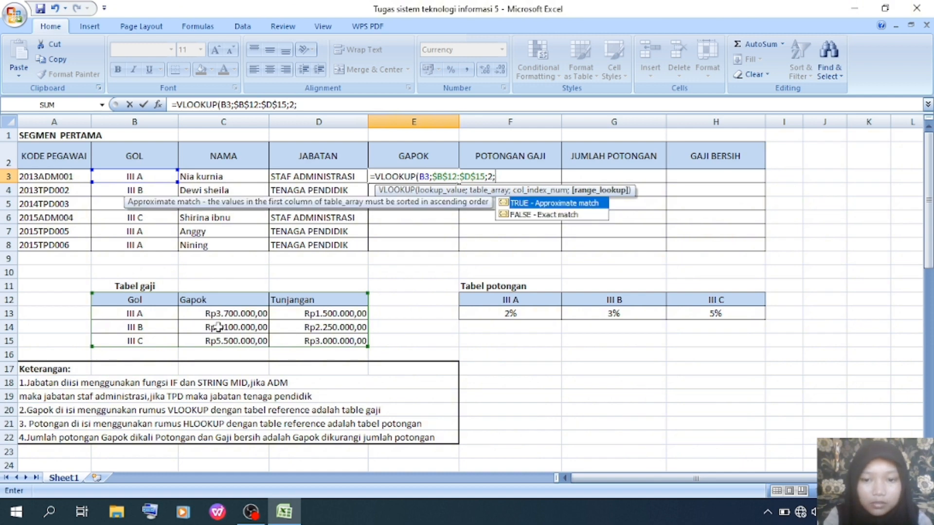
{"action": "type", "text": "0)"}
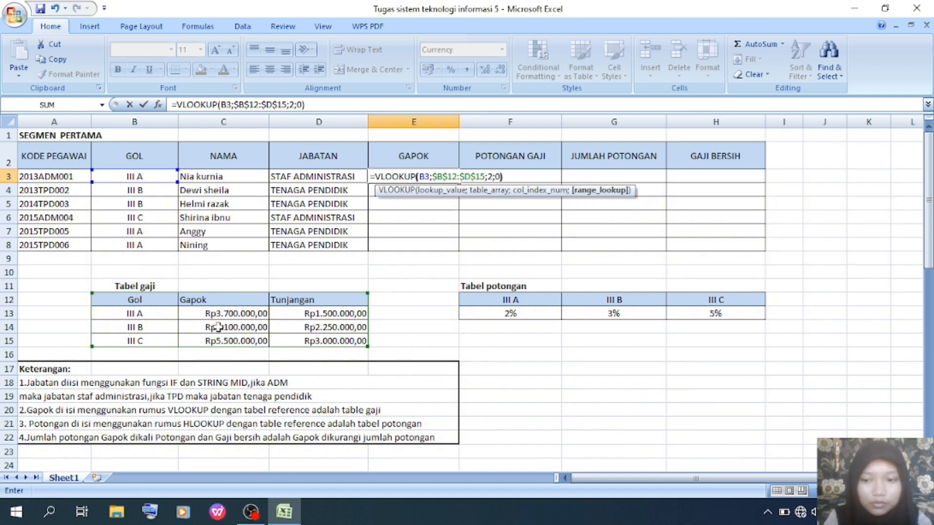
{"action": "key", "text": "Return"}
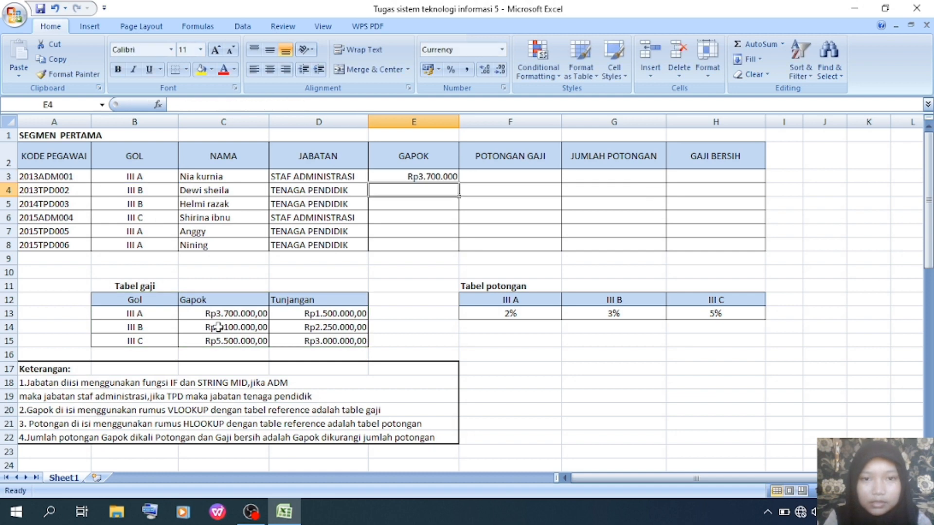
{"action": "left_click", "coordinate": [440, 177]}
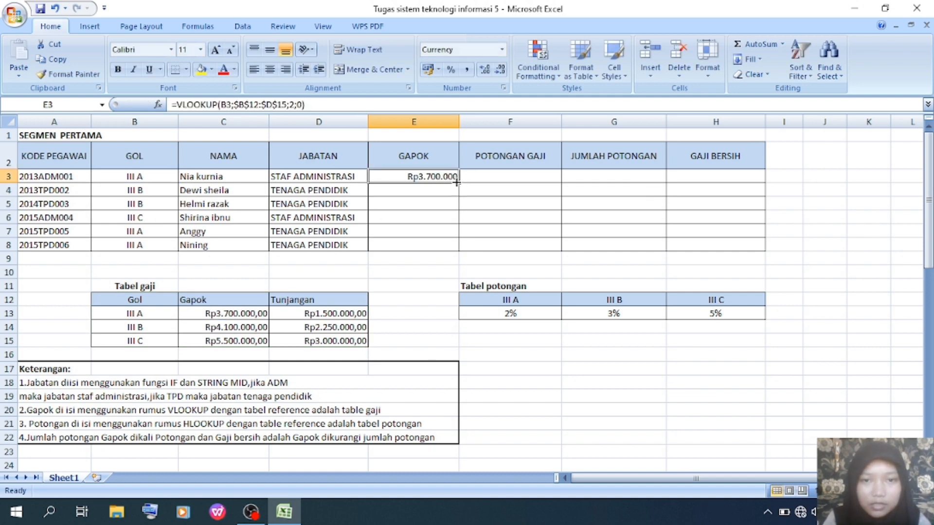
{"action": "left_click_drag", "start_coordinate": [457, 182], "coordinate": [460, 247]}
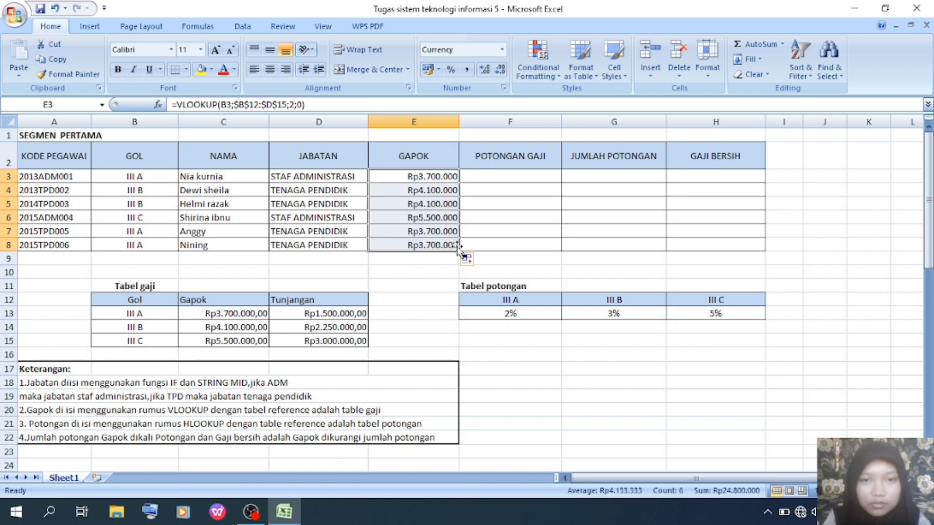
In F3 of the POTONGAN GAJI column, start an HLOOKUP formula with B3 as the lookup value.
{"action": "left_click", "coordinate": [505, 176]}
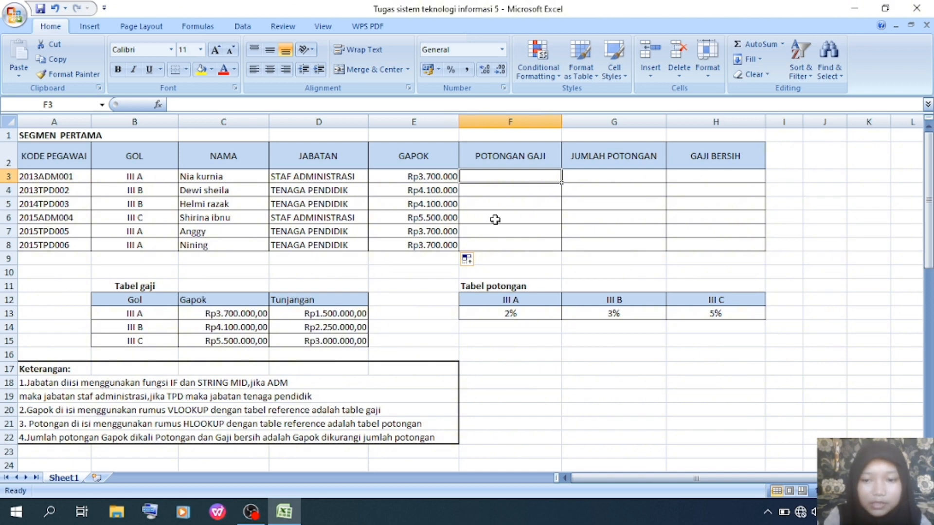
{"action": "type", "text": "=HLOO"}
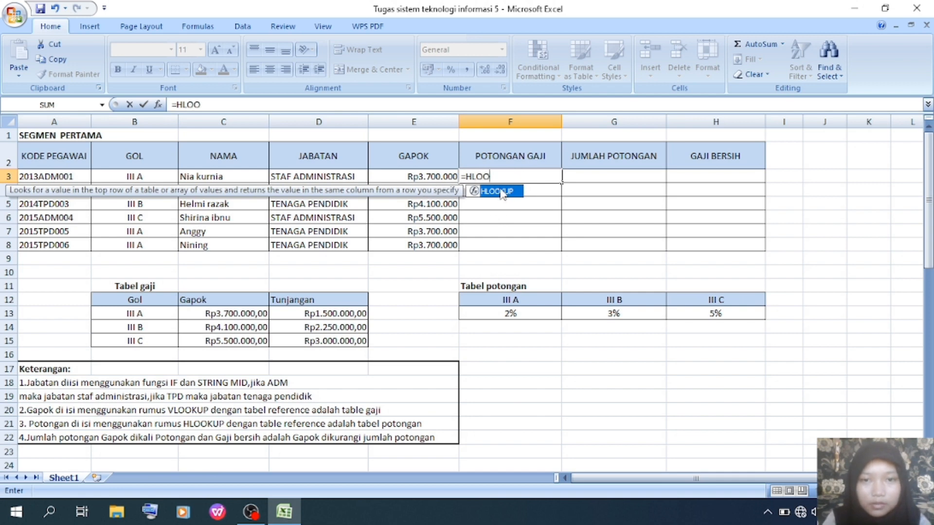
{"action": "double_click", "coordinate": [501, 191]}
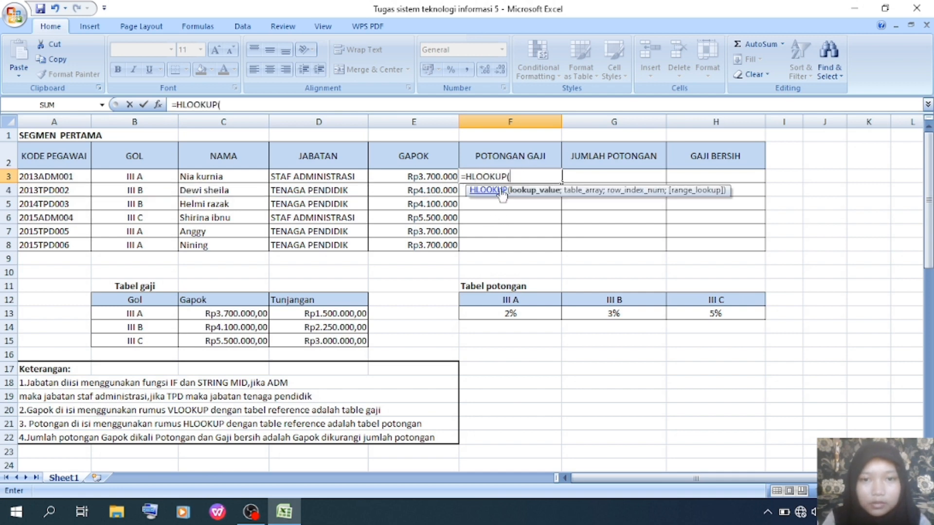
{"action": "left_click", "coordinate": [125, 178]}
{"action": "type", "text": ";"}
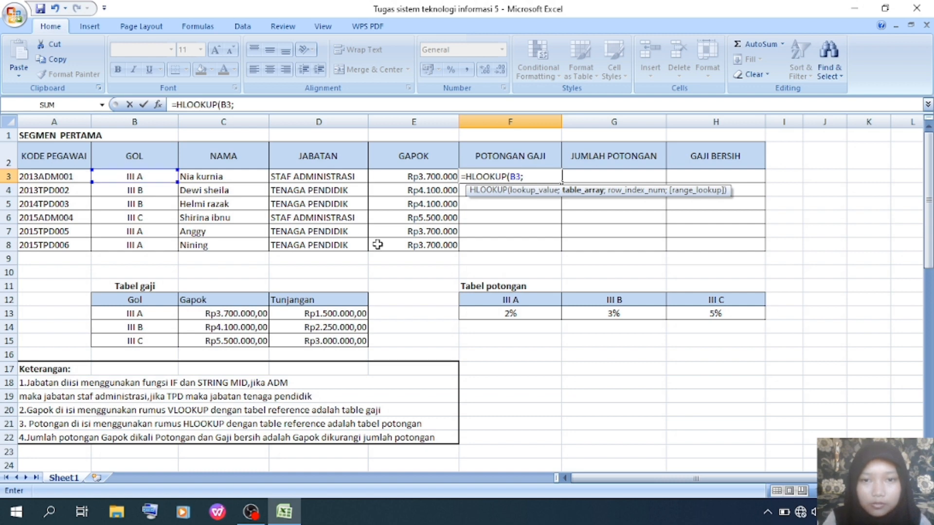
Complete the F3 HLOOKUP with absolute table range $F$12:$H$13, row index 2 and range lookup 0, and fill it down through F8.
{"action": "left_click_drag", "start_coordinate": [491, 294], "coordinate": [729, 310]}
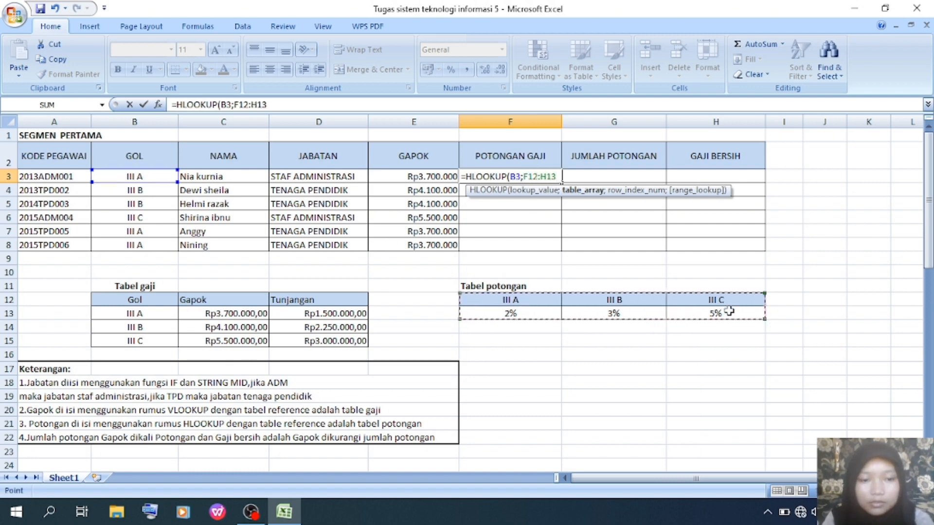
{"action": "key", "text": "F4"}
{"action": "type", "text": ";"}
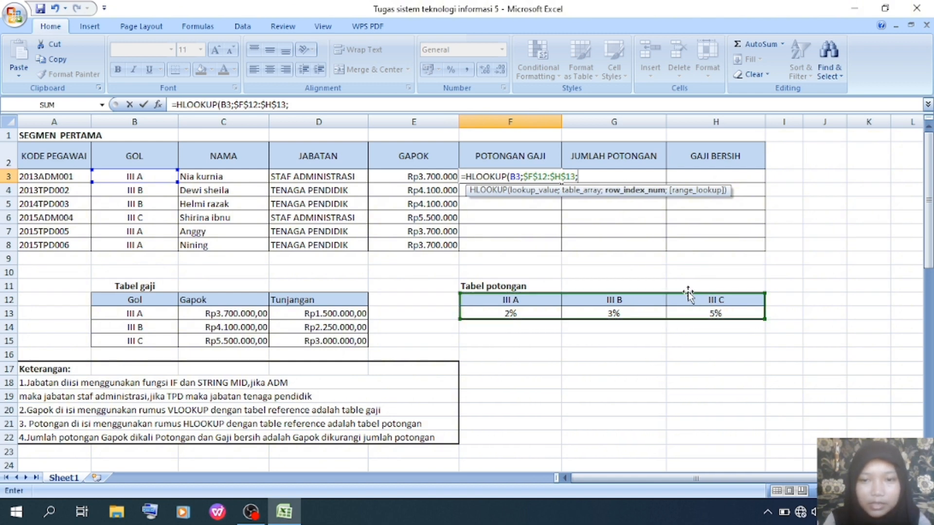
{"action": "type", "text": "2"}
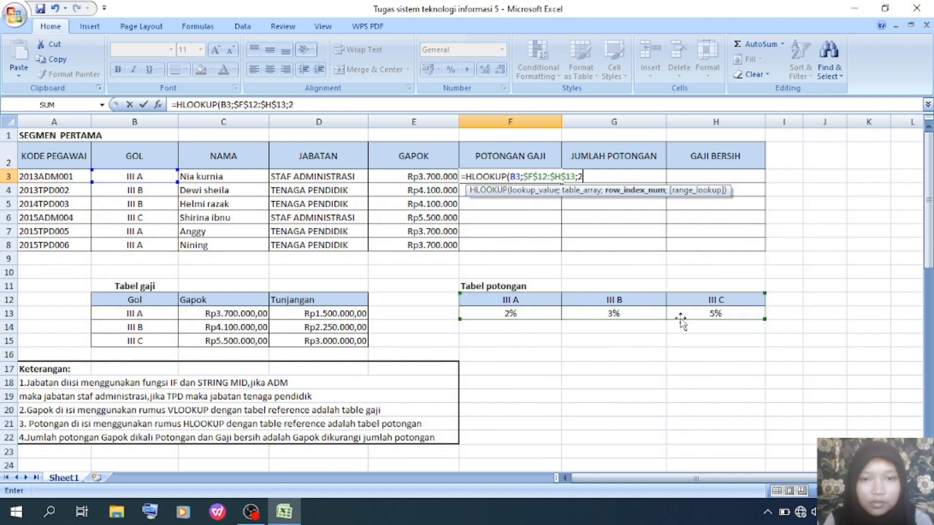
{"action": "type", "text": ";"}
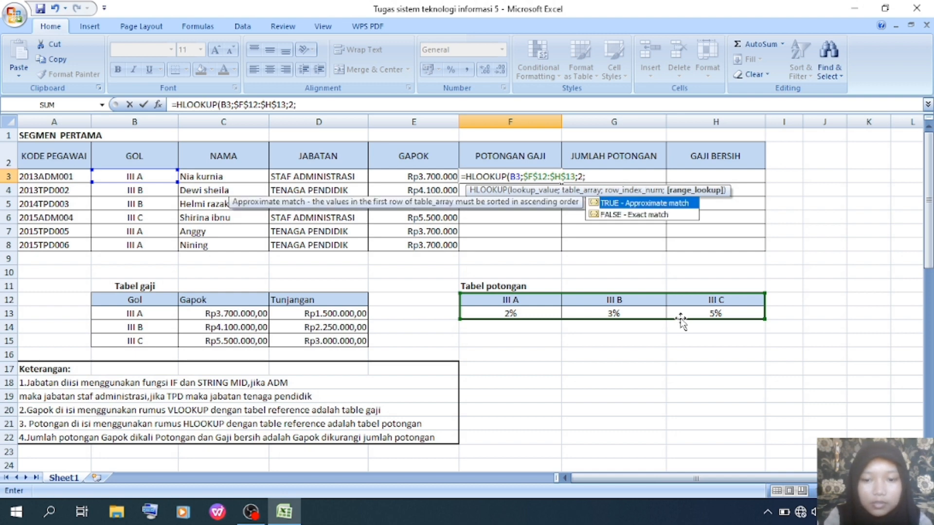
{"action": "type", "text": "0)"}
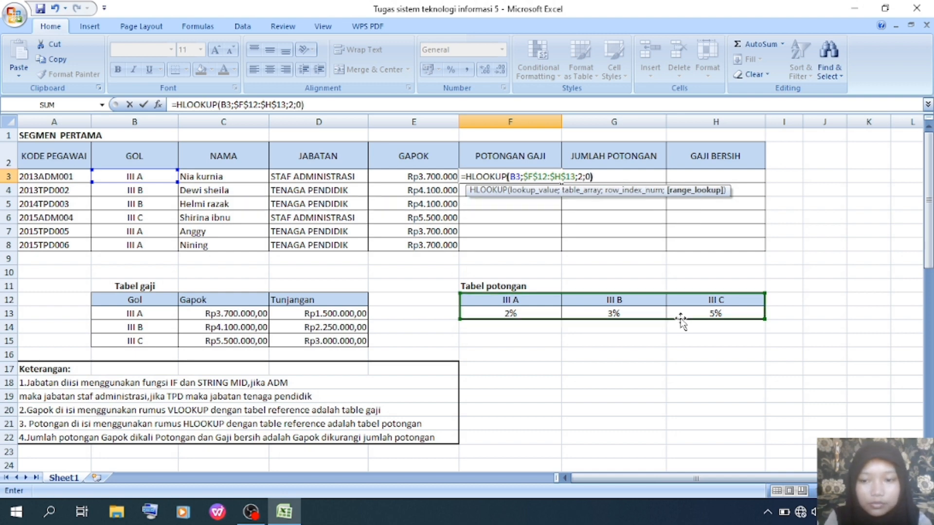
{"action": "key", "text": "Return"}
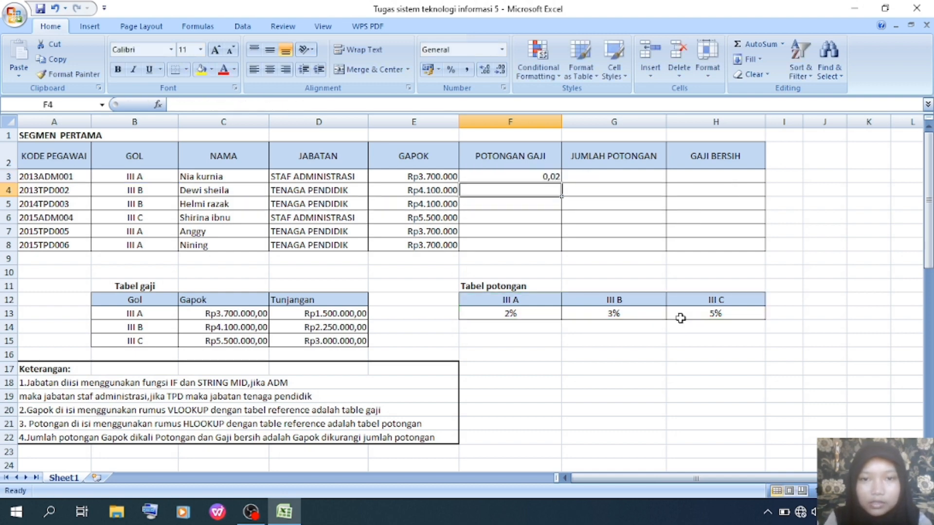
{"action": "left_click", "coordinate": [544, 175]}
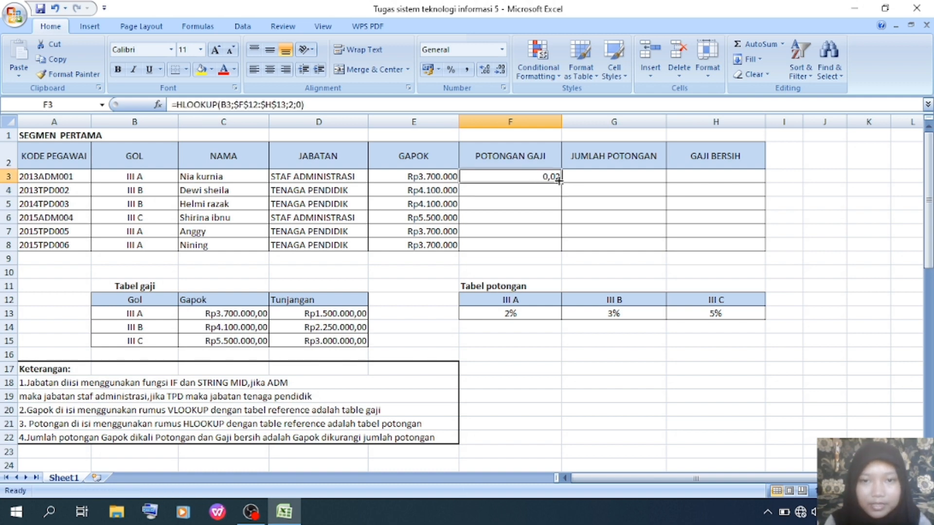
{"action": "left_click_drag", "start_coordinate": [559, 179], "coordinate": [558, 247]}
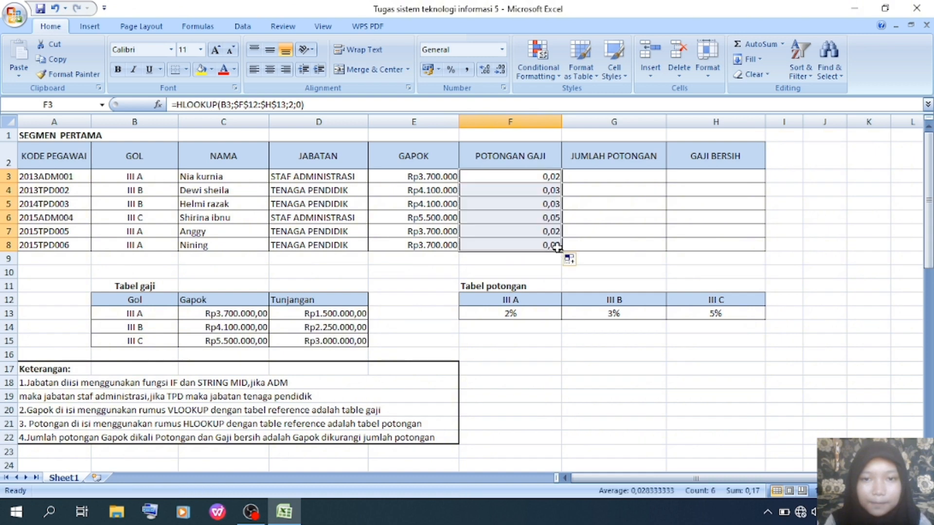
Calculate JUMLAH POTONGAN in G3 with the formula =E3*F3 and fill it down through G8.
{"action": "left_click", "coordinate": [586, 206]}
{"action": "left_click", "coordinate": [602, 179]}
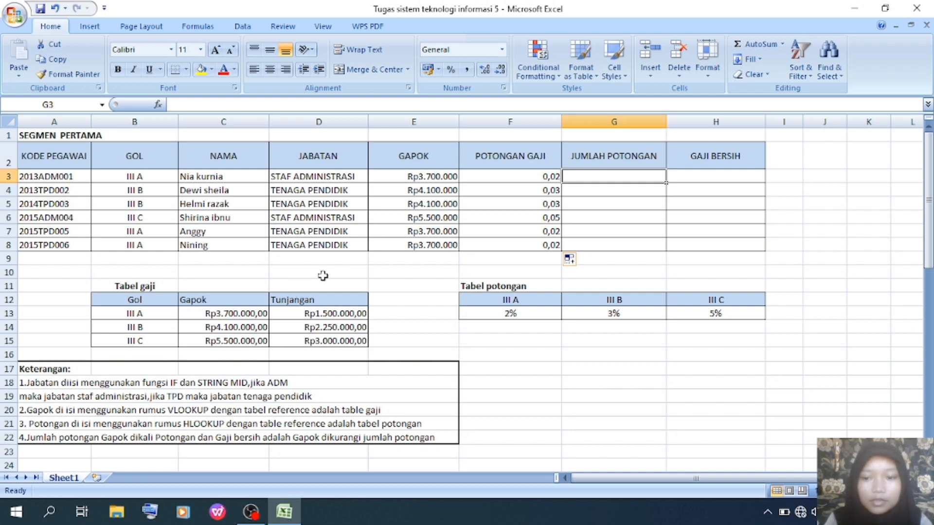
{"action": "type", "text": "="}
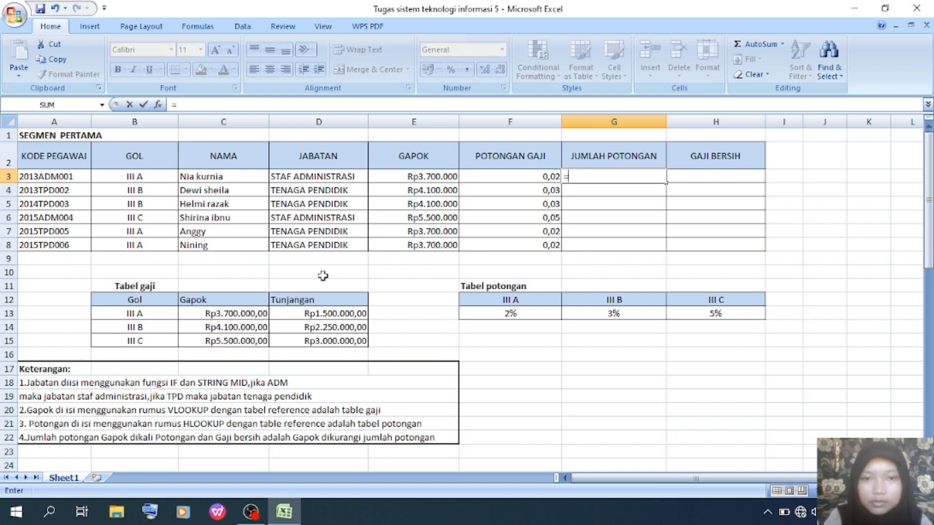
{"action": "left_click", "coordinate": [404, 176]}
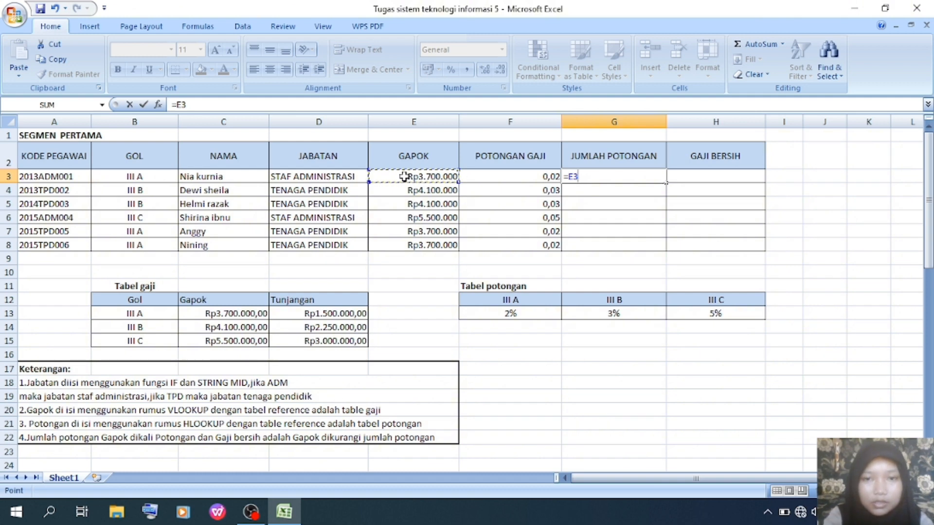
{"action": "type", "text": "*"}
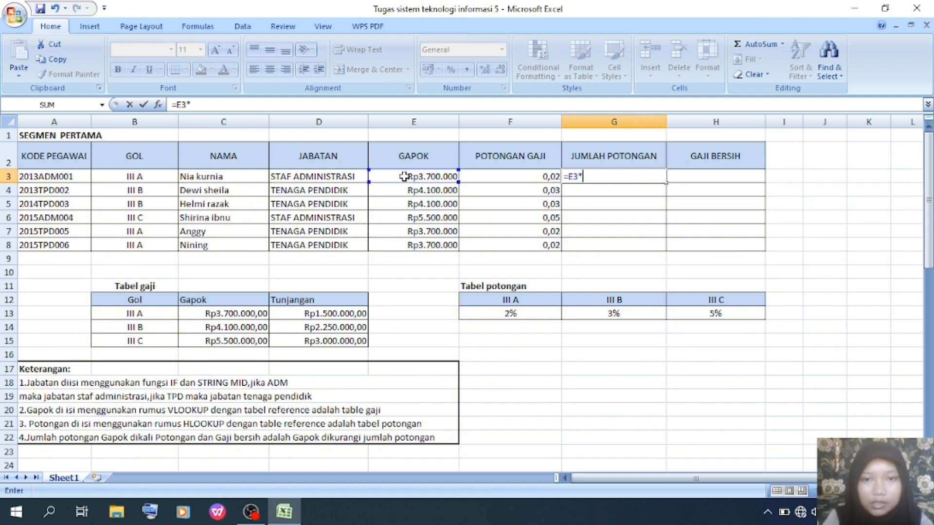
{"action": "left_click", "coordinate": [479, 176]}
{"action": "key", "text": "Return"}
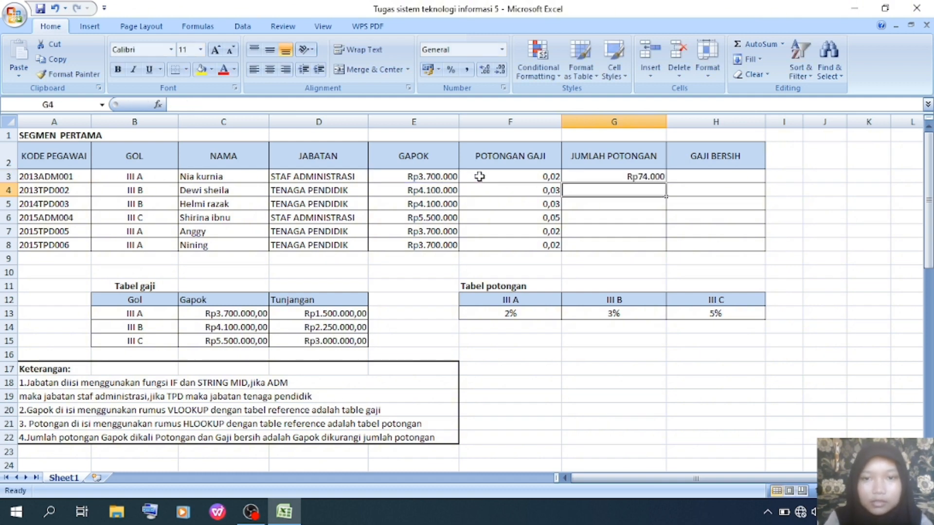
{"action": "left_click", "coordinate": [658, 176]}
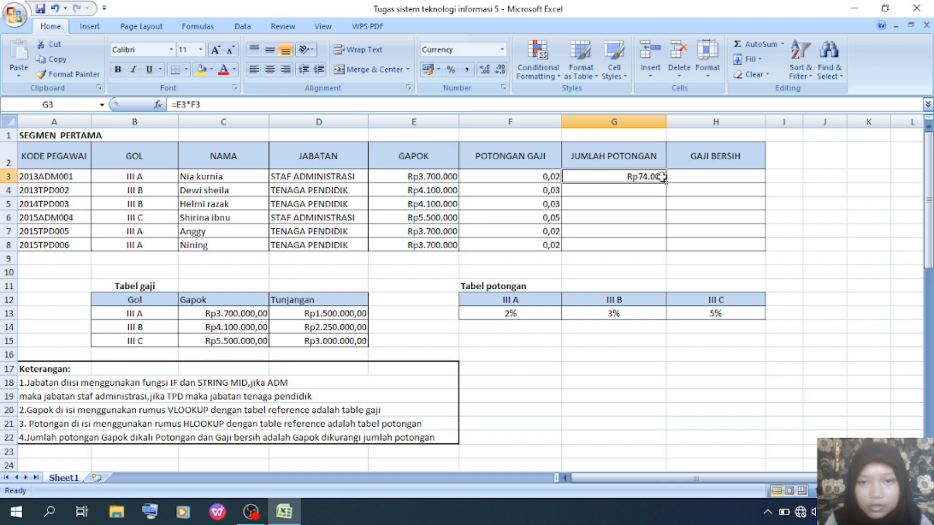
{"action": "left_click_drag", "start_coordinate": [666, 181], "coordinate": [666, 247]}
{"action": "left_click", "coordinate": [654, 177]}
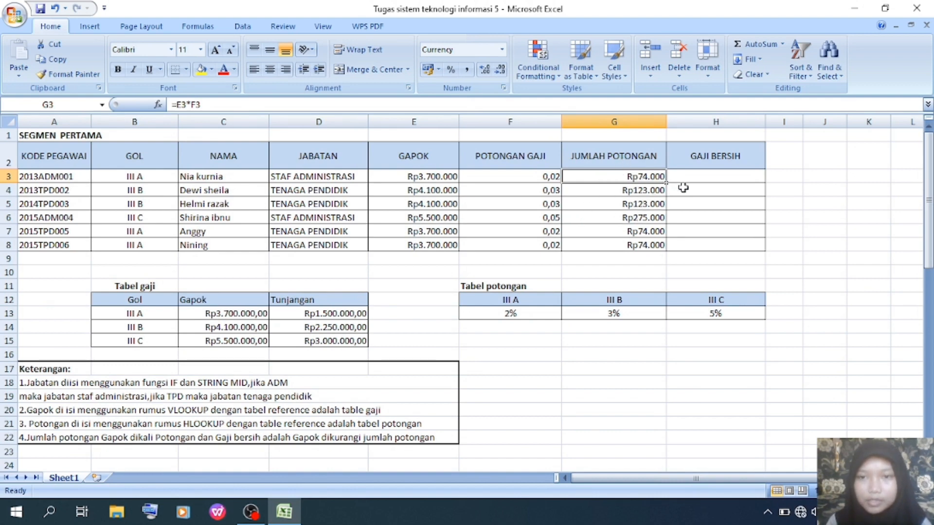
Calculate GAJI BERSIH in H3 with the formula =E3-G3 and fill it down through H8.
{"action": "left_click", "coordinate": [700, 179]}
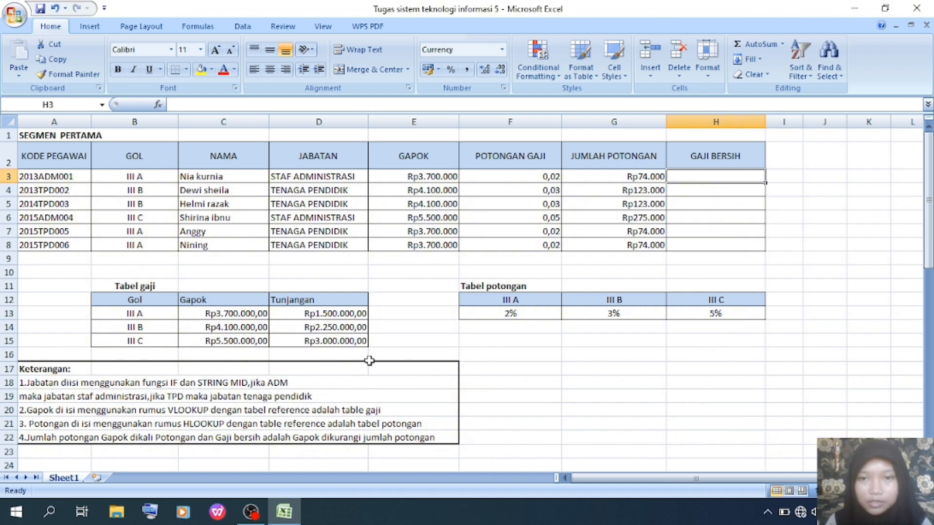
{"action": "type", "text": "="}
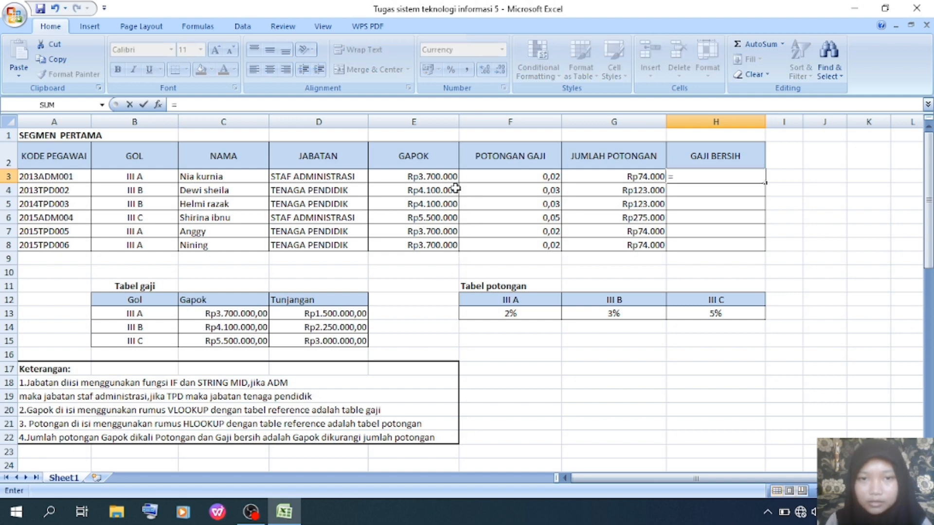
{"action": "left_click", "coordinate": [447, 175]}
{"action": "type", "text": "-"}
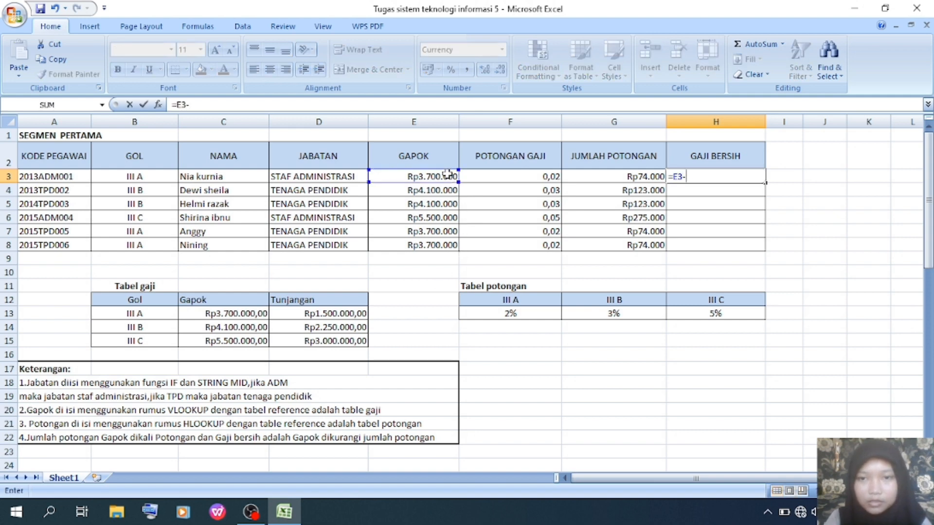
{"action": "left_click", "coordinate": [600, 173]}
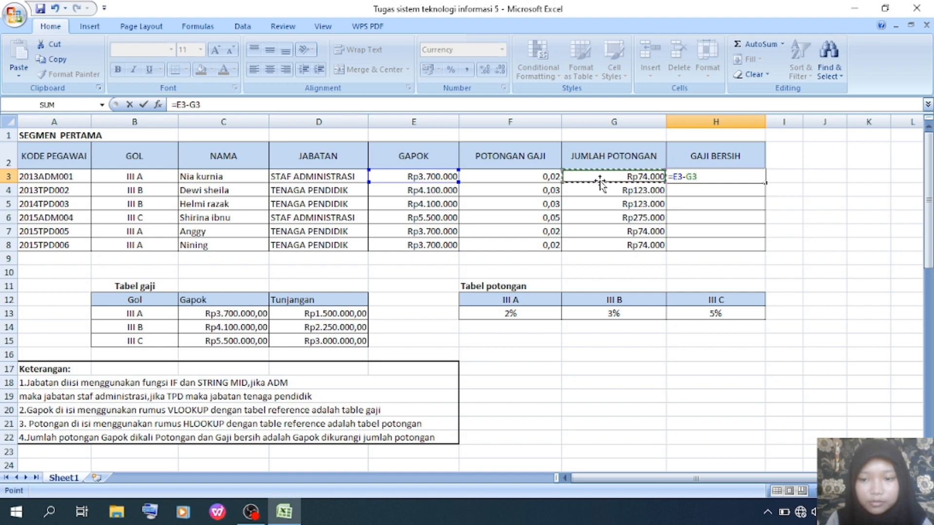
{"action": "key", "text": "Return"}
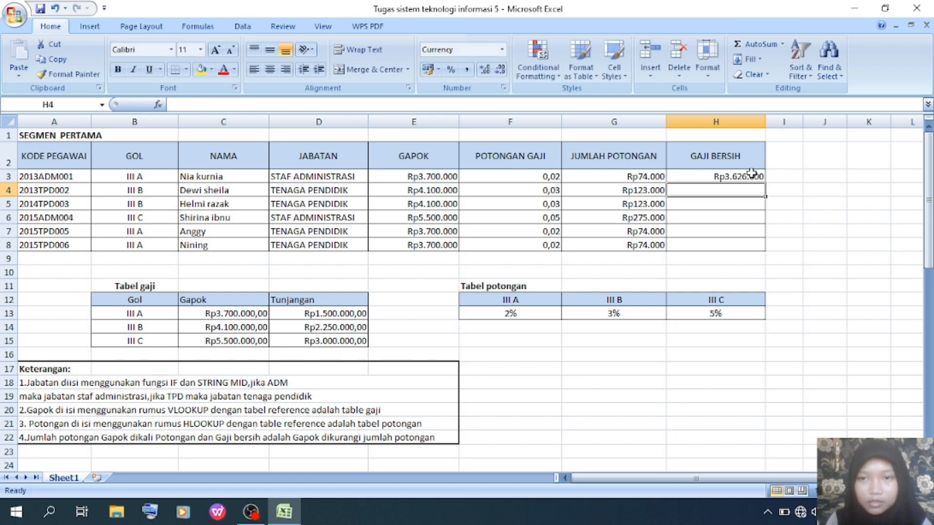
{"action": "left_click", "coordinate": [754, 175]}
{"action": "left_click_drag", "start_coordinate": [763, 182], "coordinate": [764, 249]}
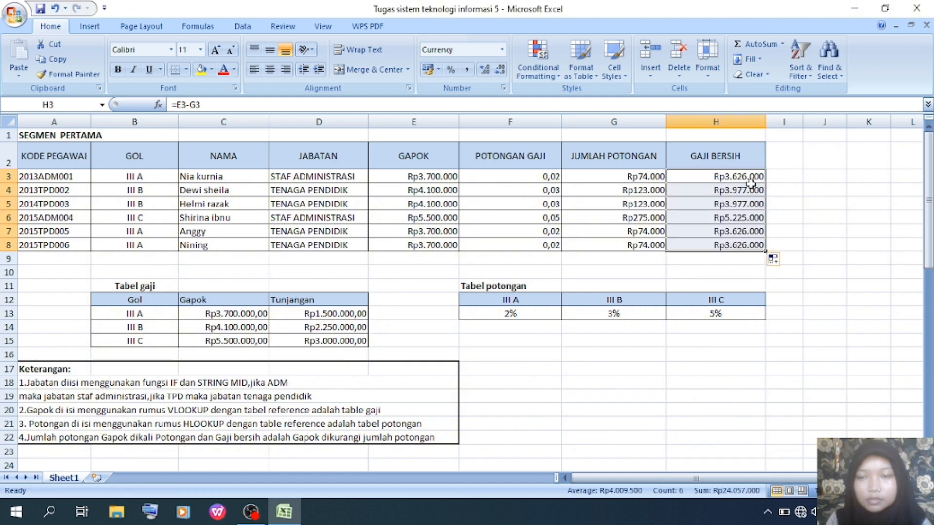
{"action": "left_click", "coordinate": [758, 272]}
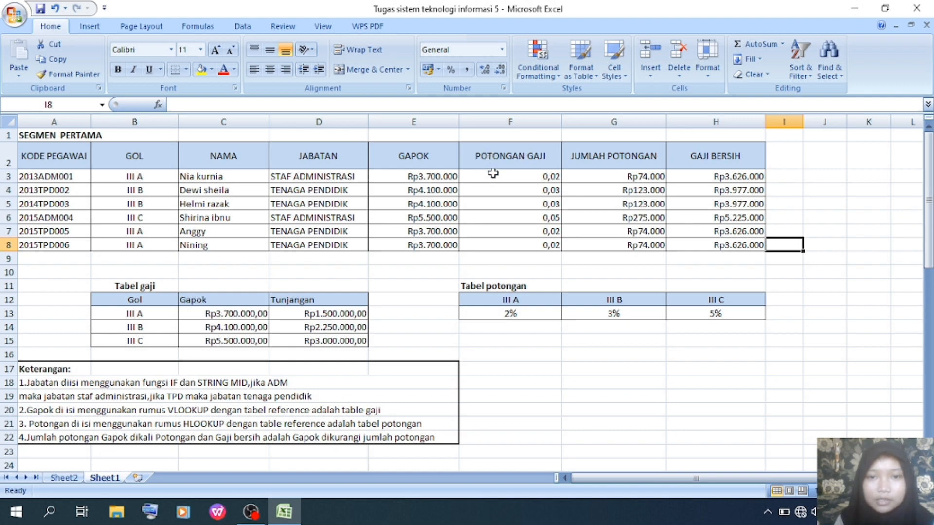
Format the POTONGAN GAJI values in F3:F8 as Percentage.
{"action": "left_click_drag", "start_coordinate": [493, 173], "coordinate": [510, 243]}
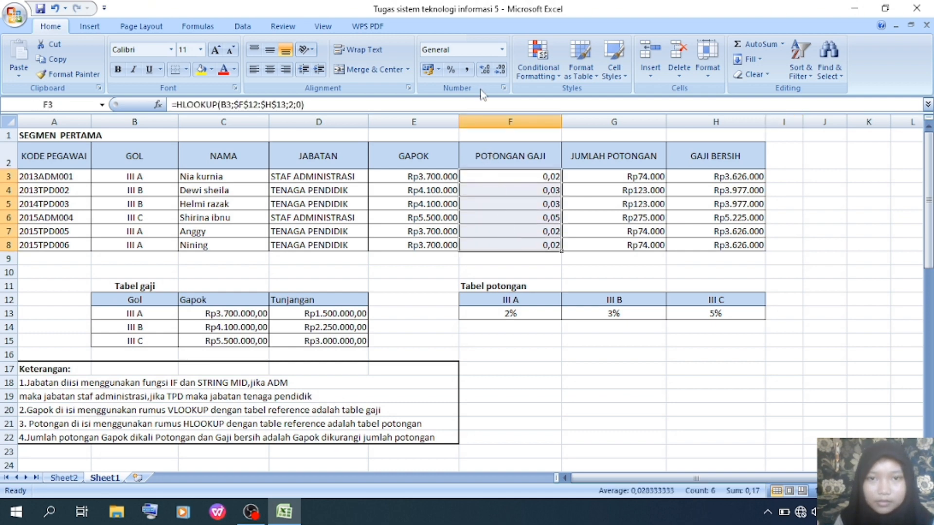
{"action": "left_click", "coordinate": [503, 52]}
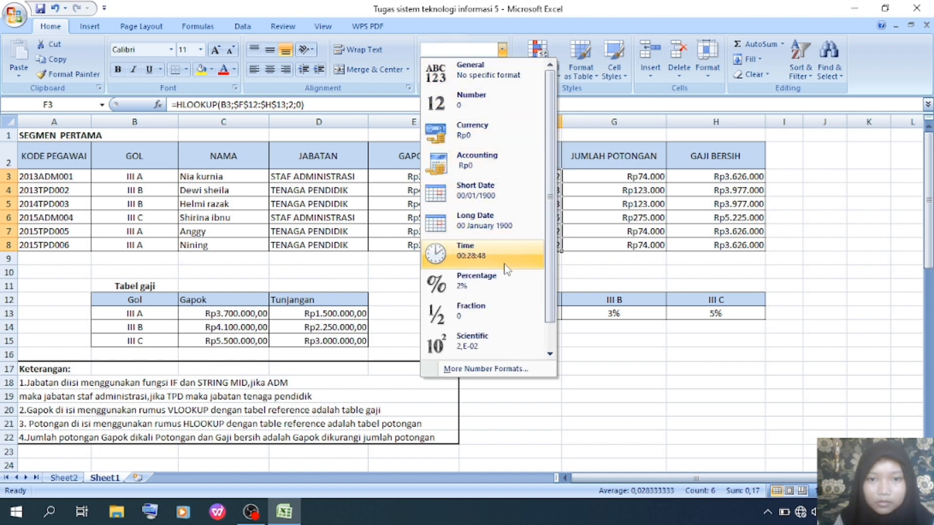
{"action": "left_click", "coordinate": [476, 281]}
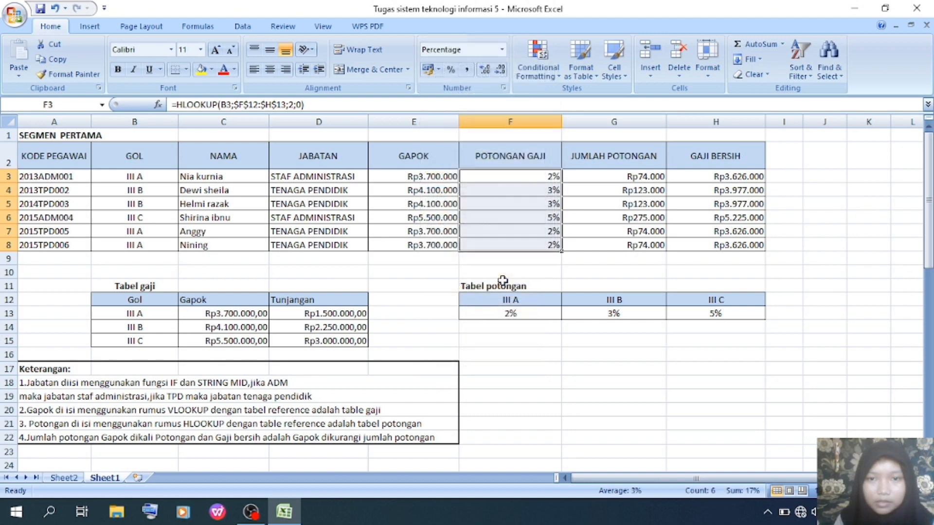
{"action": "right_click", "coordinate": [544, 246]}
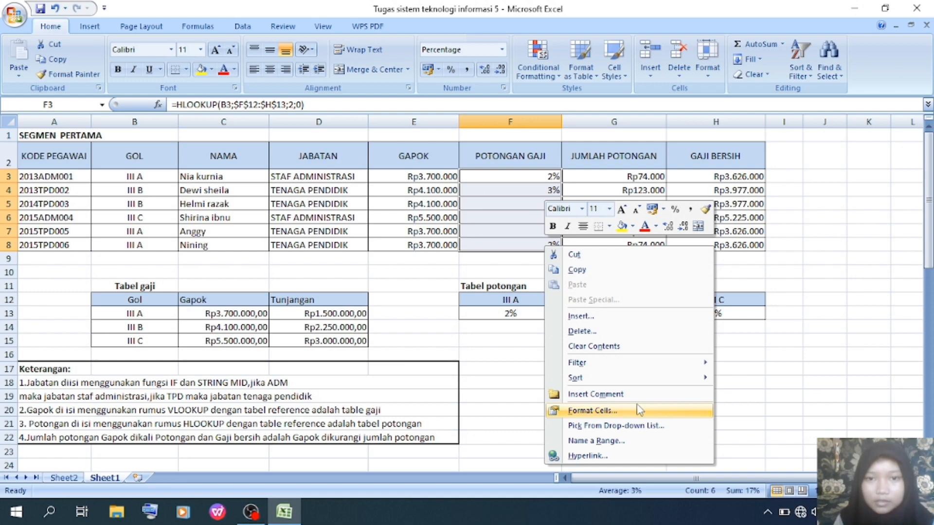
{"action": "left_click", "coordinate": [450, 371]}
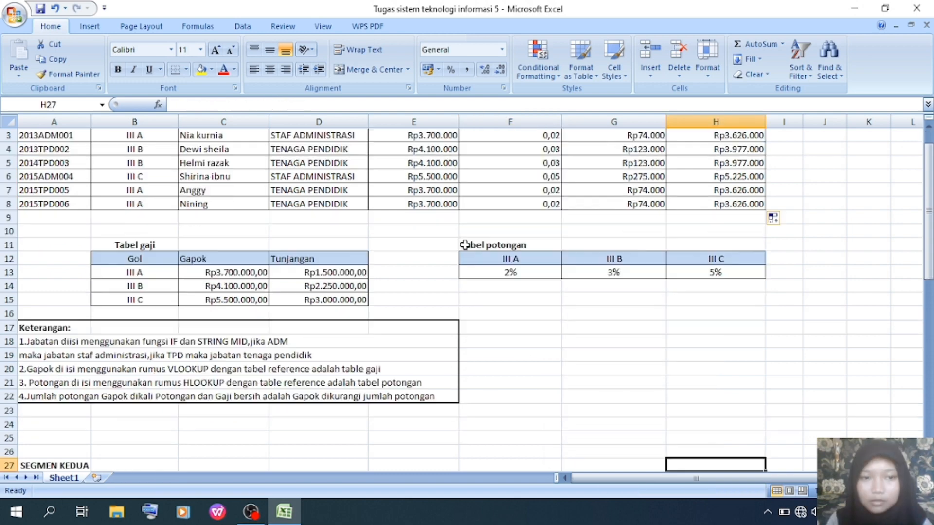
Create a PivotTable on a new worksheet from the first SEGMEN KEDUA table, range A30:D43.
{"action": "scroll", "coordinate": [463, 243], "scroll_direction": "down", "scroll_amount": 8}
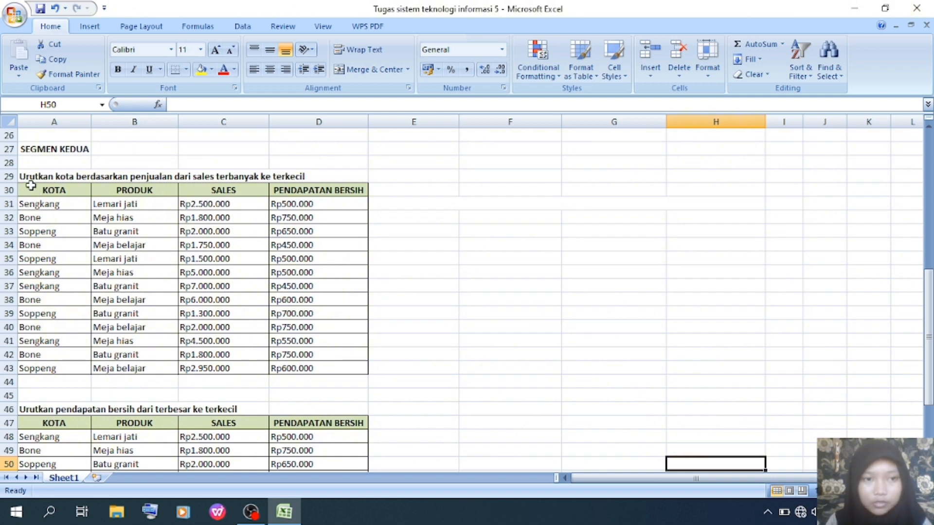
{"action": "left_click_drag", "start_coordinate": [33, 193], "coordinate": [326, 369]}
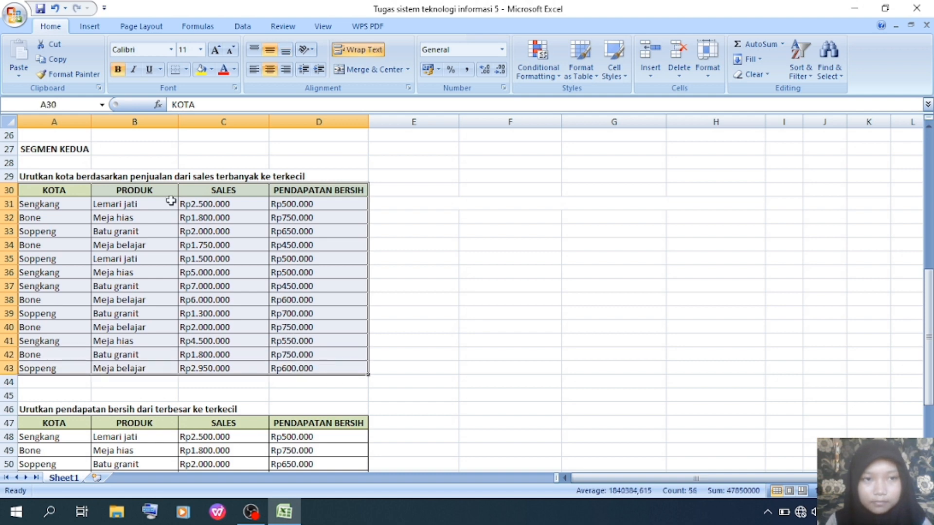
{"action": "left_click", "coordinate": [98, 26]}
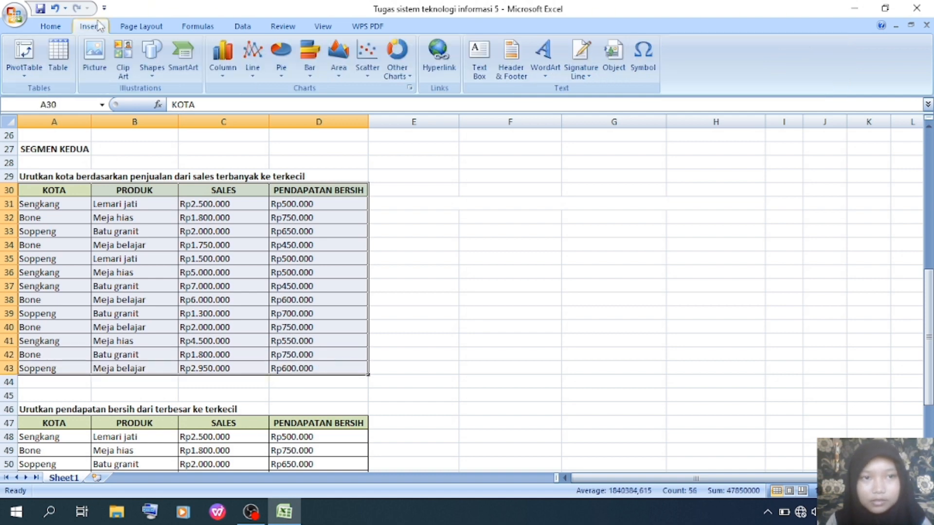
{"action": "left_click", "coordinate": [27, 76]}
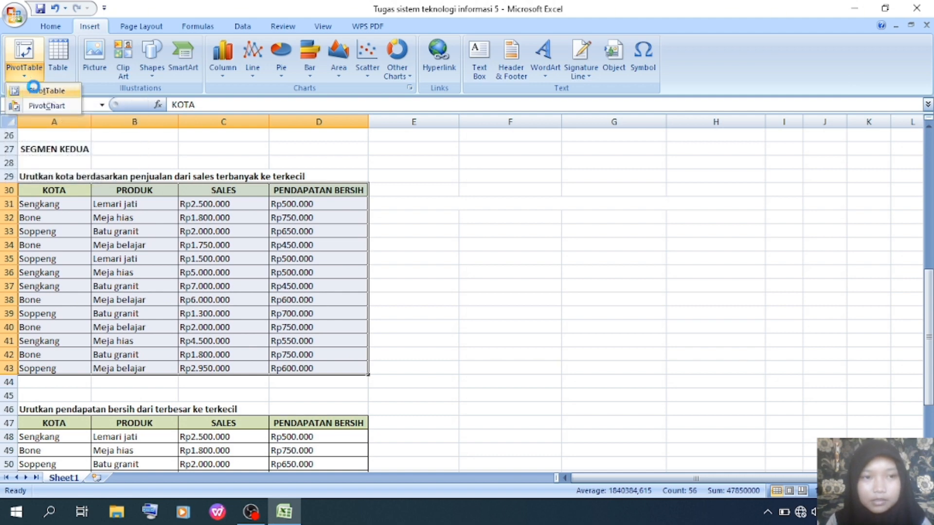
{"action": "left_click", "coordinate": [35, 91]}
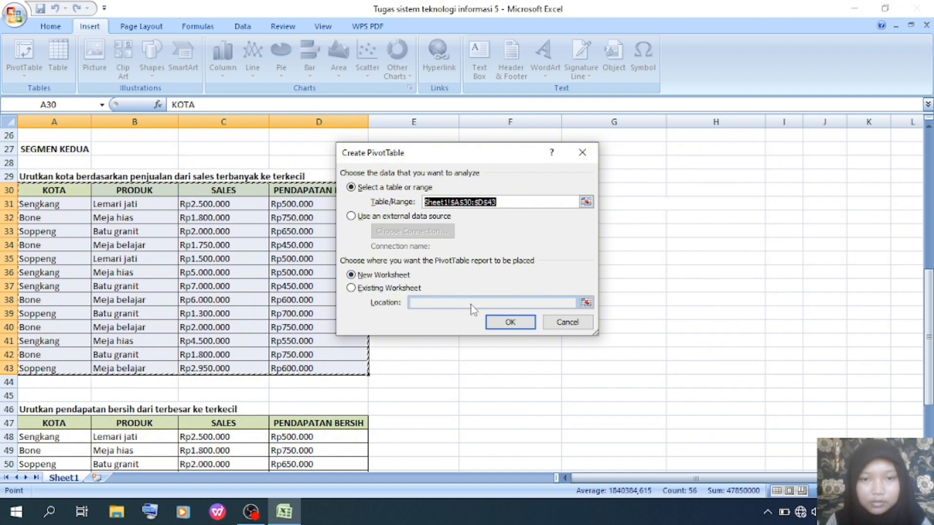
{"action": "left_click", "coordinate": [505, 322]}
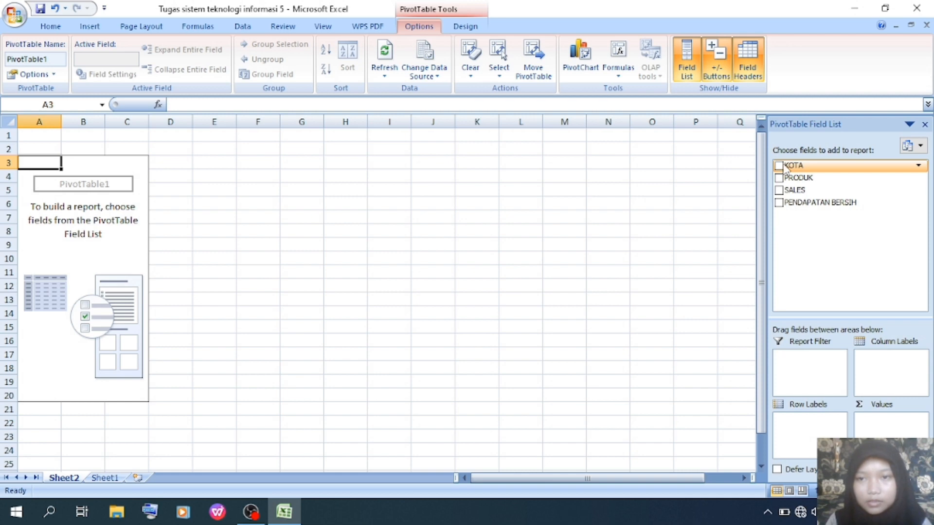
Lay out the PivotTable with KOTA as column labels, PRODUK as row labels and PENDAPATAN BERSIH as summed values.
{"action": "left_click_drag", "start_coordinate": [786, 168], "coordinate": [879, 369]}
{"action": "left_click_drag", "start_coordinate": [814, 181], "coordinate": [800, 445]}
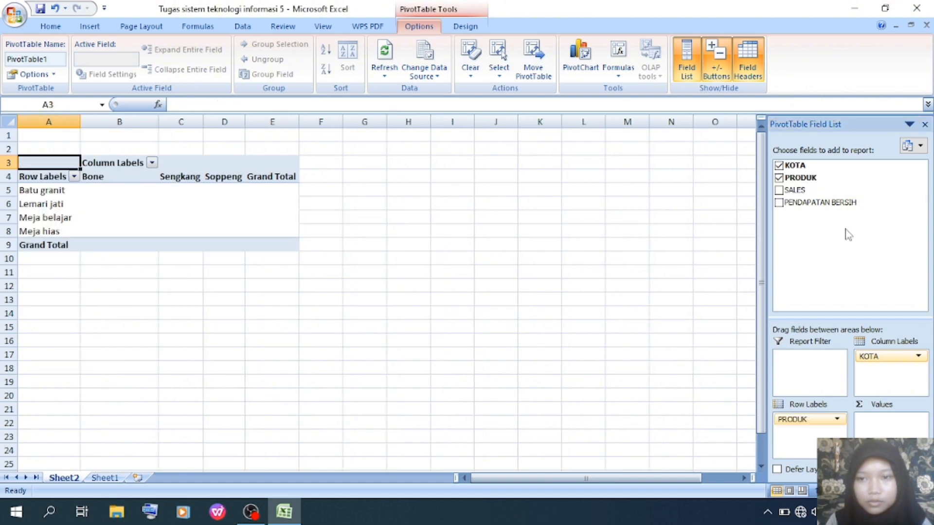
{"action": "left_click_drag", "start_coordinate": [830, 202], "coordinate": [892, 431]}
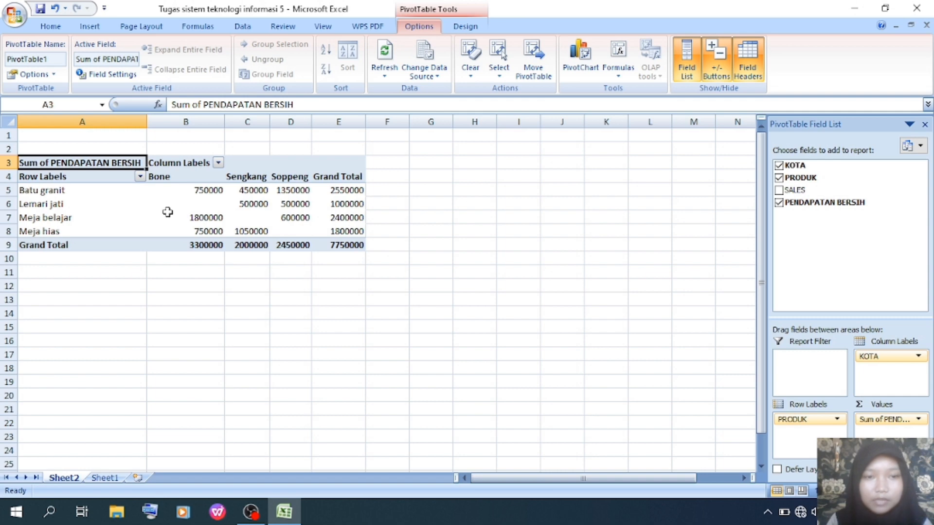
Filter the PivotTable's row labels to show only Batu granit and Meja belajar.
{"action": "left_click", "coordinate": [141, 176]}
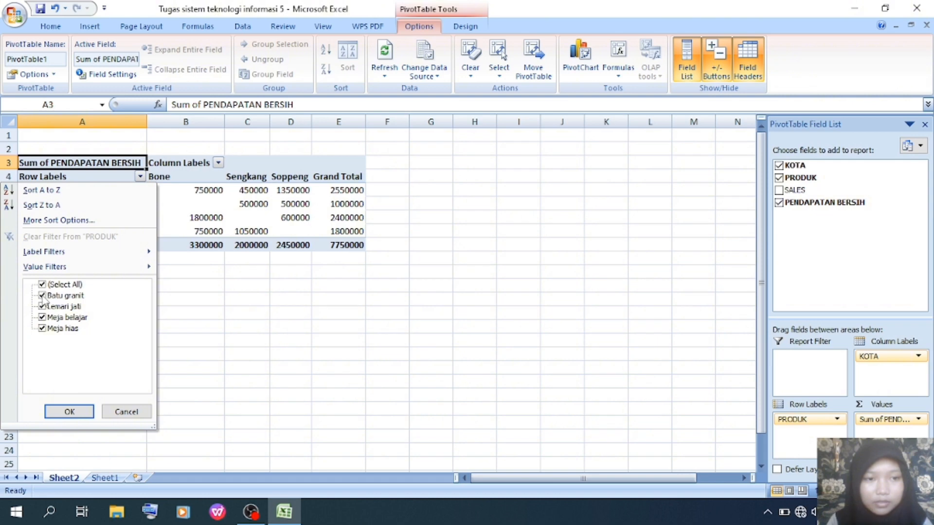
{"action": "left_click", "coordinate": [43, 296]}
{"action": "left_click", "coordinate": [42, 318]}
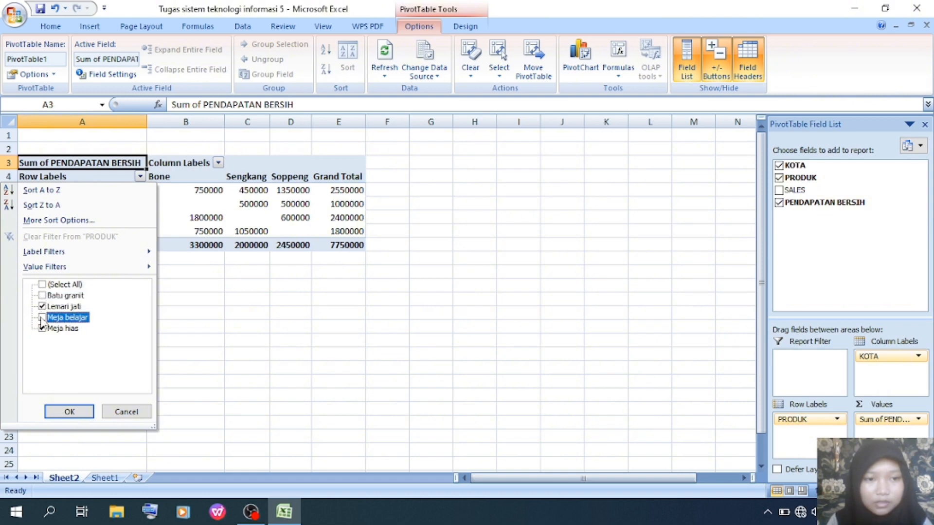
{"action": "left_click", "coordinate": [43, 285]}
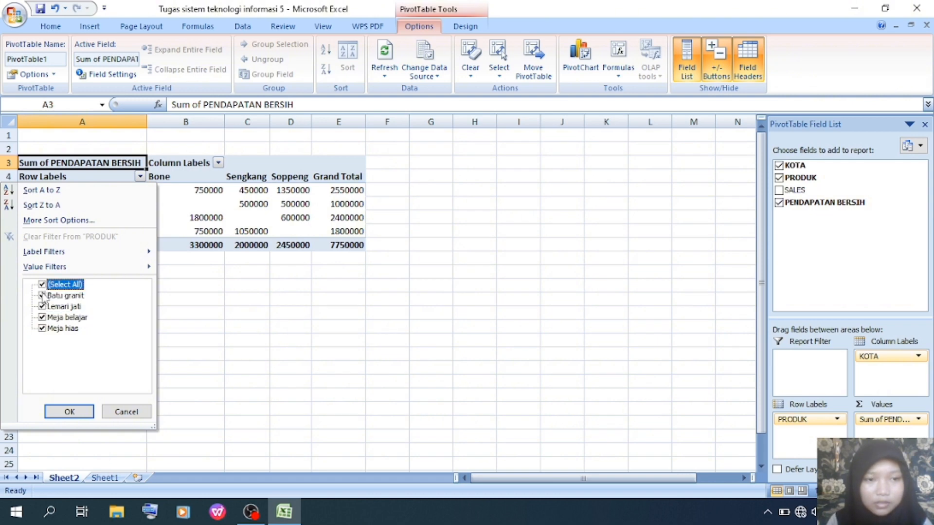
{"action": "left_click", "coordinate": [43, 284]}
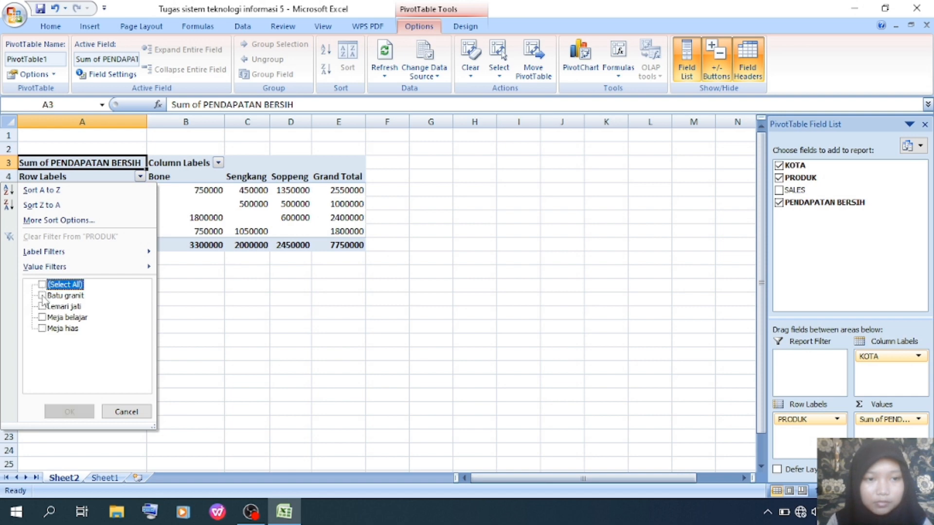
{"action": "left_click", "coordinate": [42, 295]}
{"action": "left_click", "coordinate": [42, 317]}
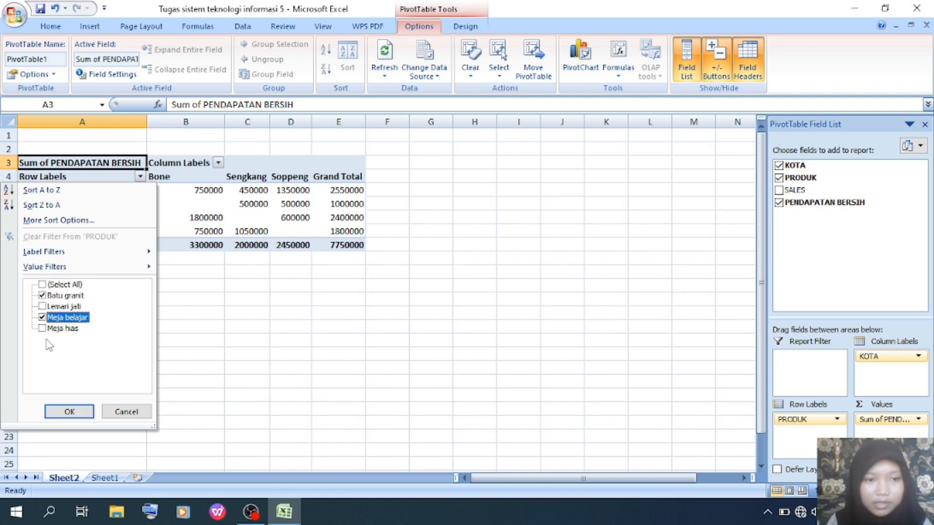
{"action": "left_click", "coordinate": [68, 411]}
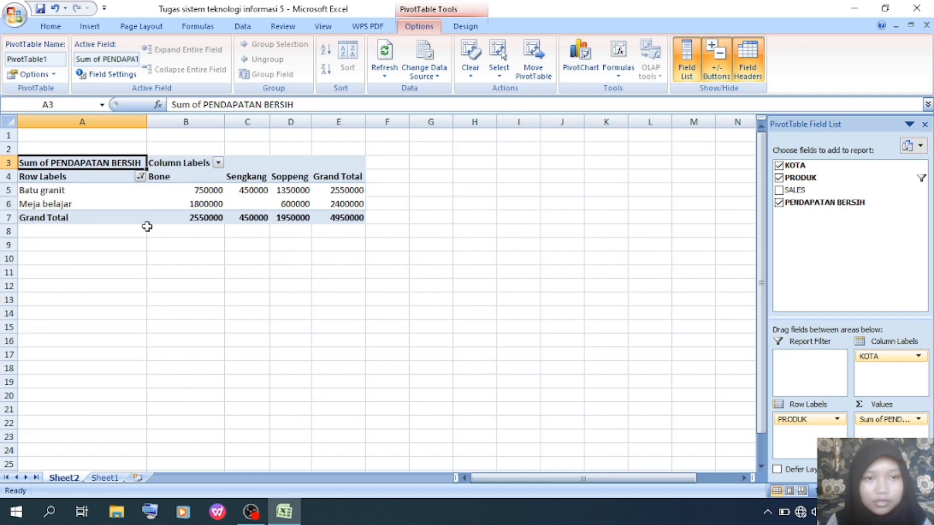
Filter the PivotTable's column labels to show only Bone and Sengkang.
{"action": "left_click", "coordinate": [219, 163]}
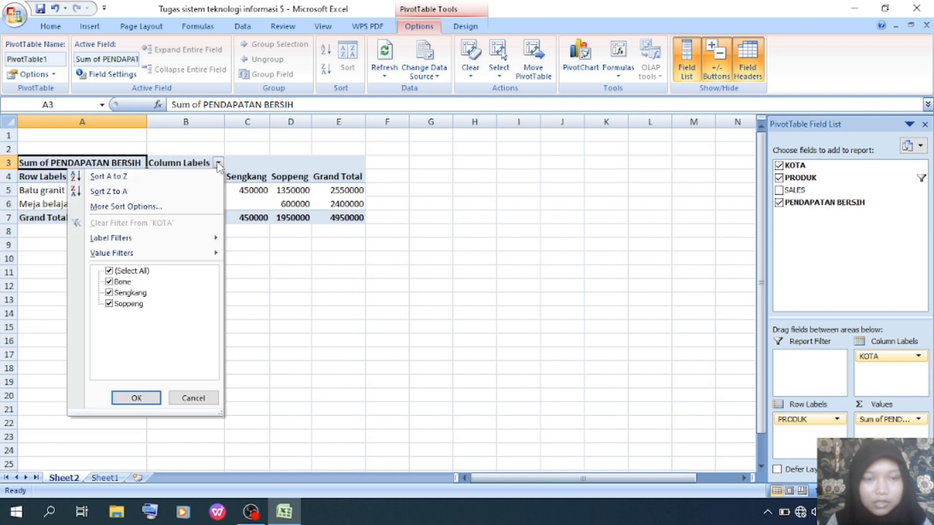
{"action": "left_click", "coordinate": [110, 271]}
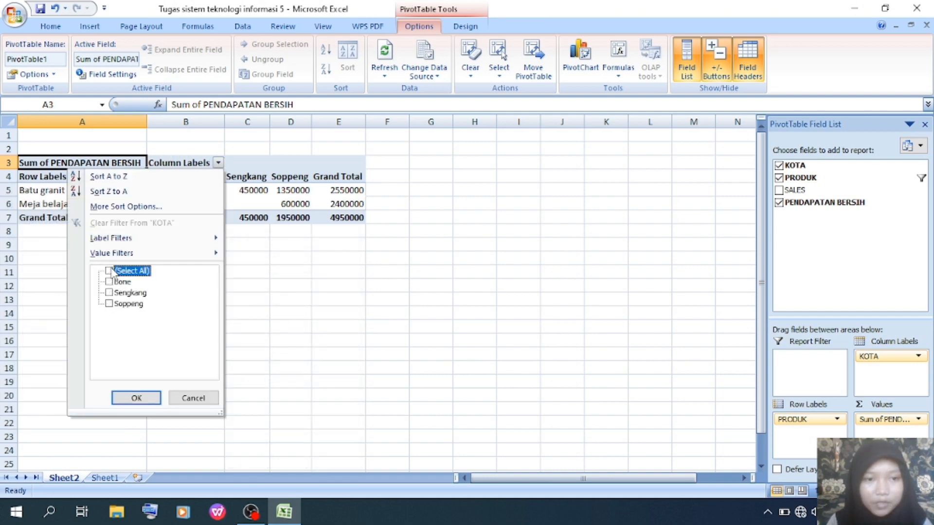
{"action": "left_click", "coordinate": [109, 282]}
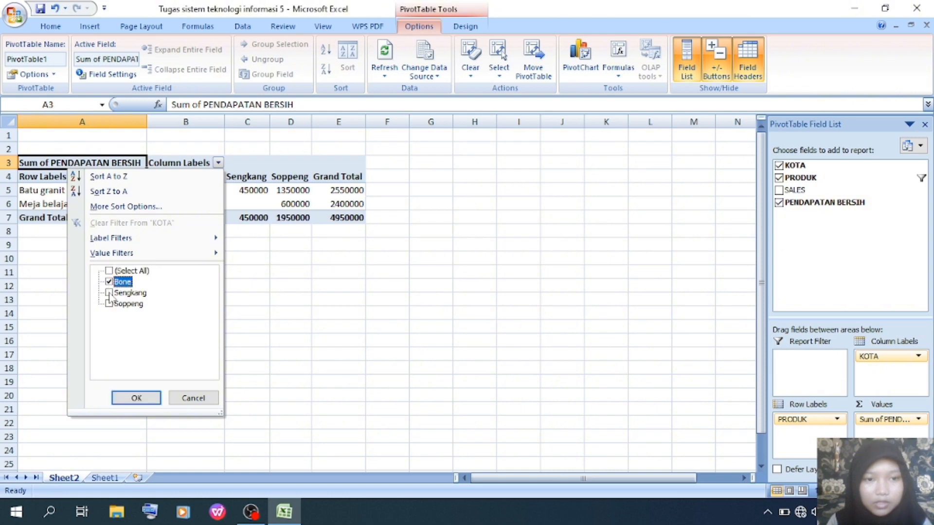
{"action": "left_click", "coordinate": [109, 293]}
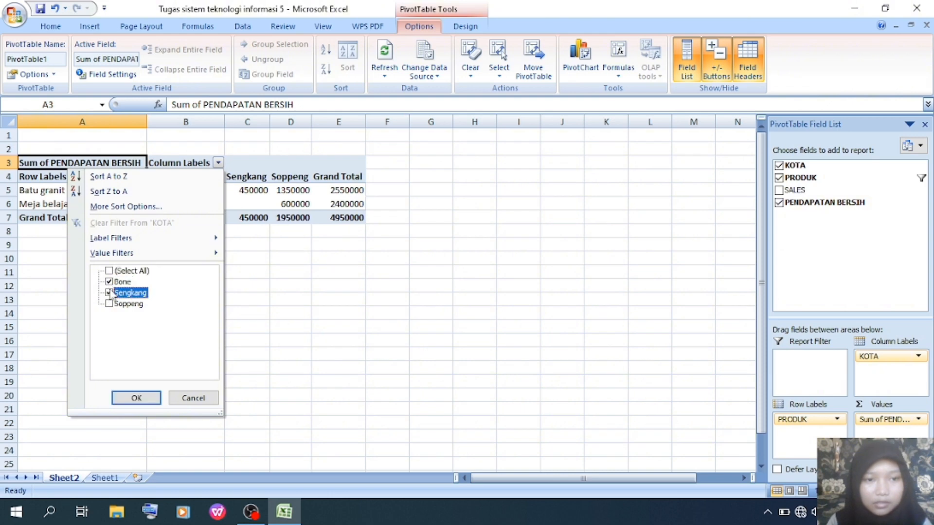
{"action": "left_click", "coordinate": [143, 395]}
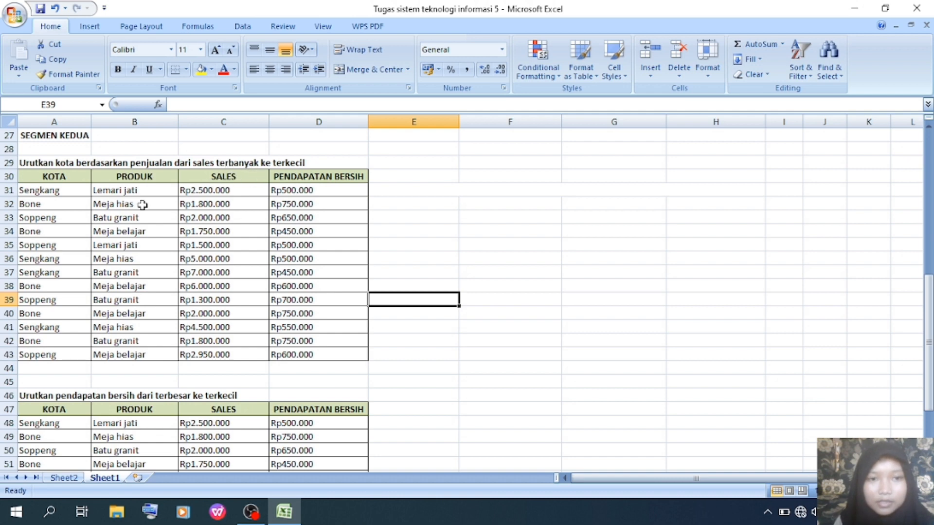
Custom sort the first SEGMEN KEDUA table on Sheet1 (A30:D43) by SALES values, Largest to Smallest.
{"action": "left_click_drag", "start_coordinate": [54, 176], "coordinate": [340, 354]}
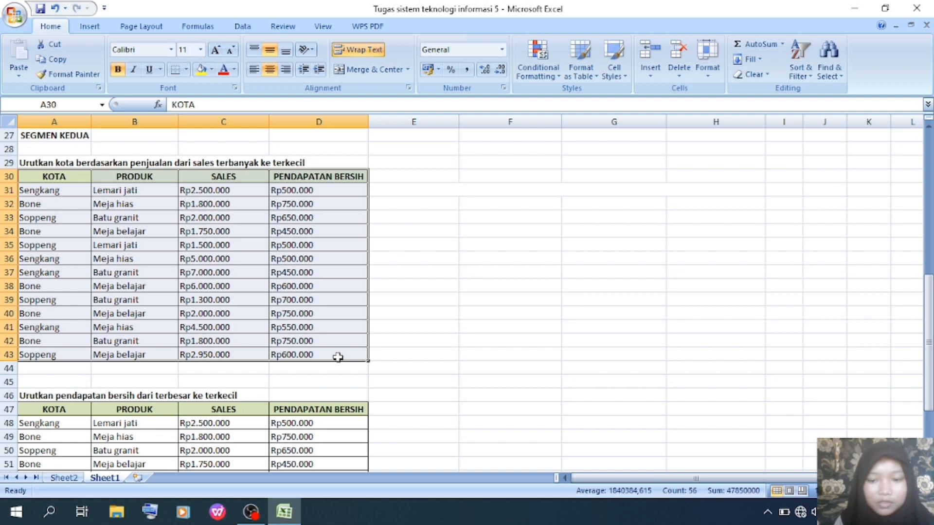
{"action": "right_click", "coordinate": [338, 358]}
{"action": "mouse_move", "coordinate": [474, 275]}
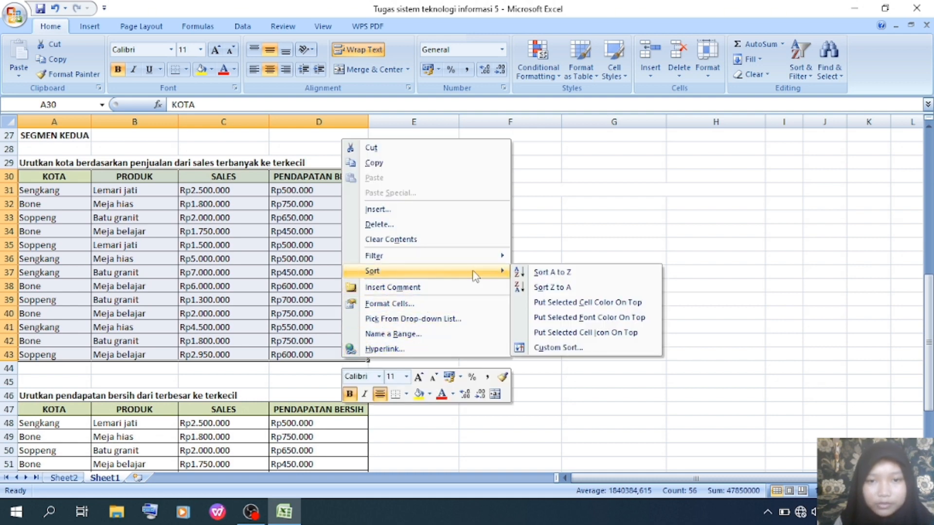
{"action": "left_click", "coordinate": [539, 348]}
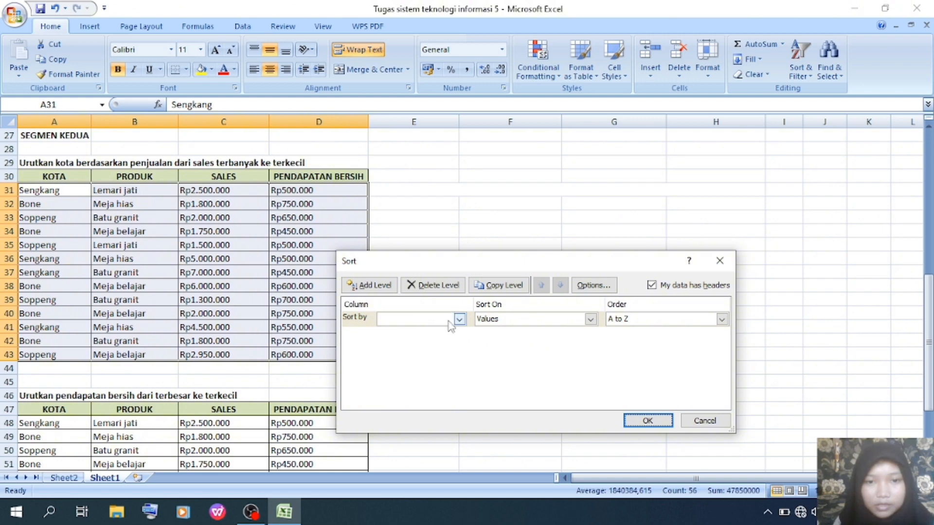
{"action": "left_click", "coordinate": [459, 319]}
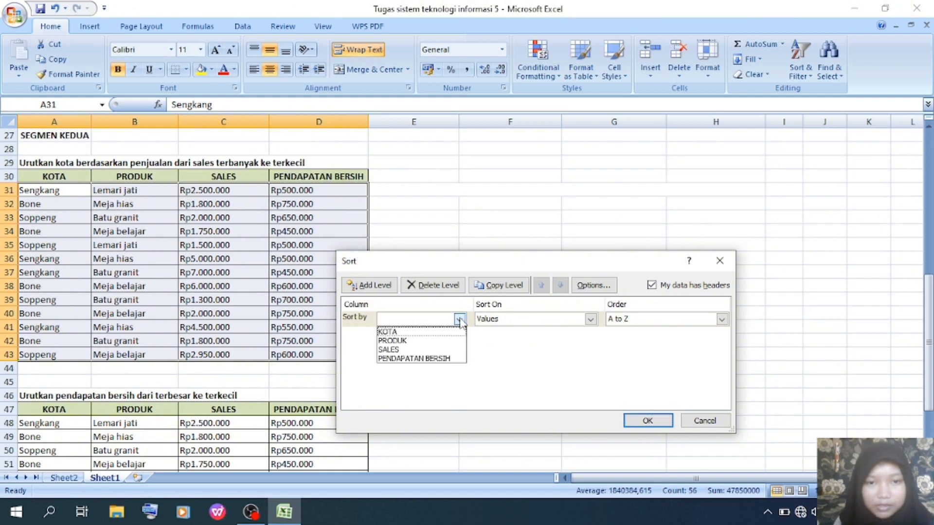
{"action": "left_click", "coordinate": [420, 349]}
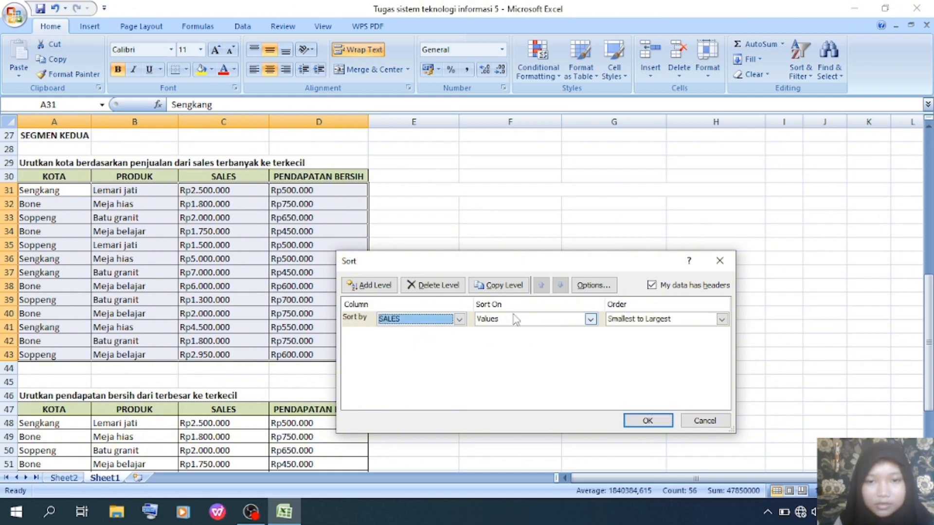
{"action": "left_click", "coordinate": [725, 320]}
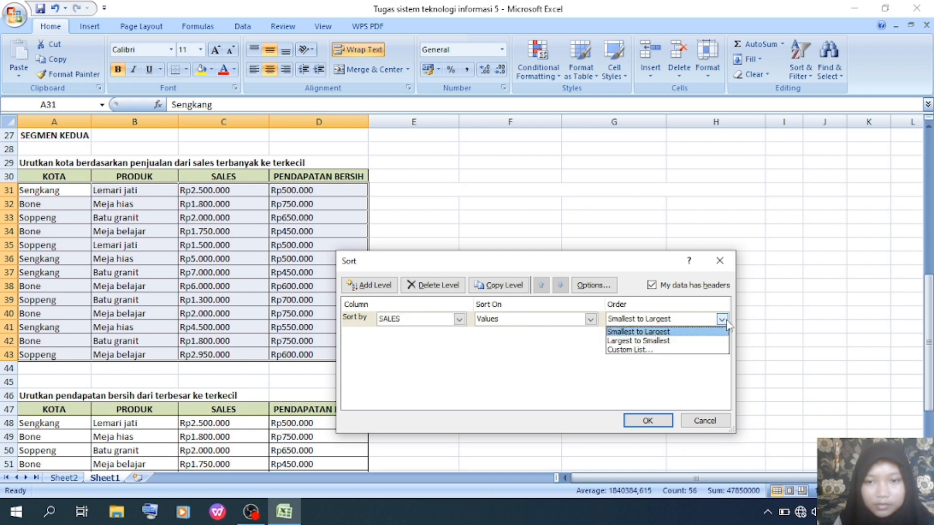
{"action": "left_click", "coordinate": [666, 341]}
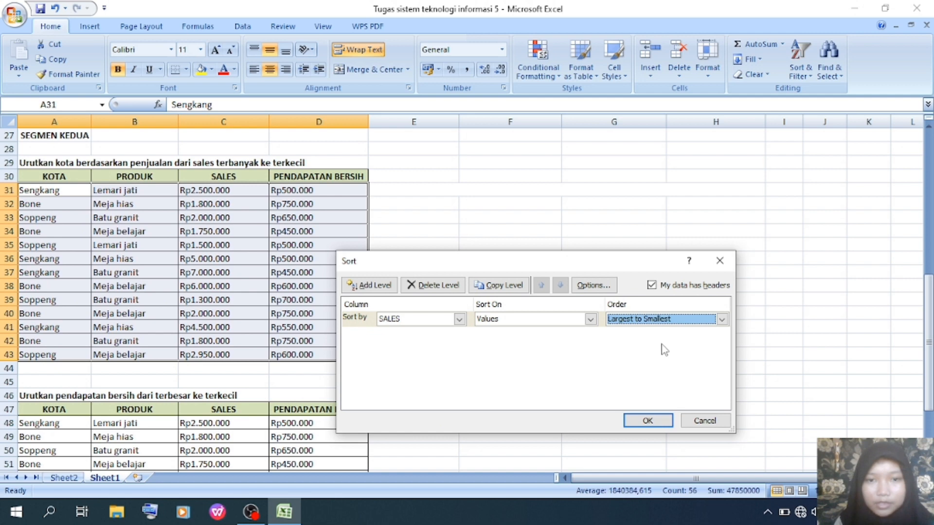
{"action": "left_click", "coordinate": [652, 421]}
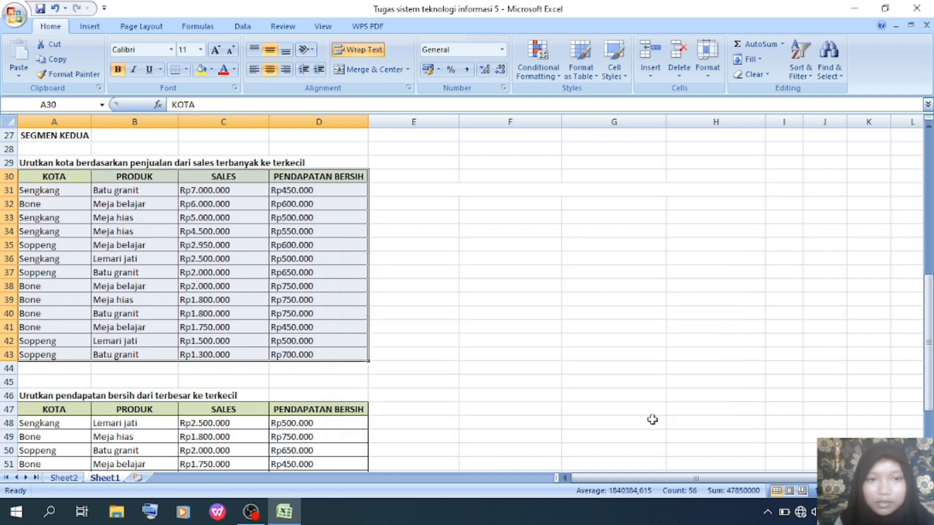
{"action": "left_click", "coordinate": [413, 257]}
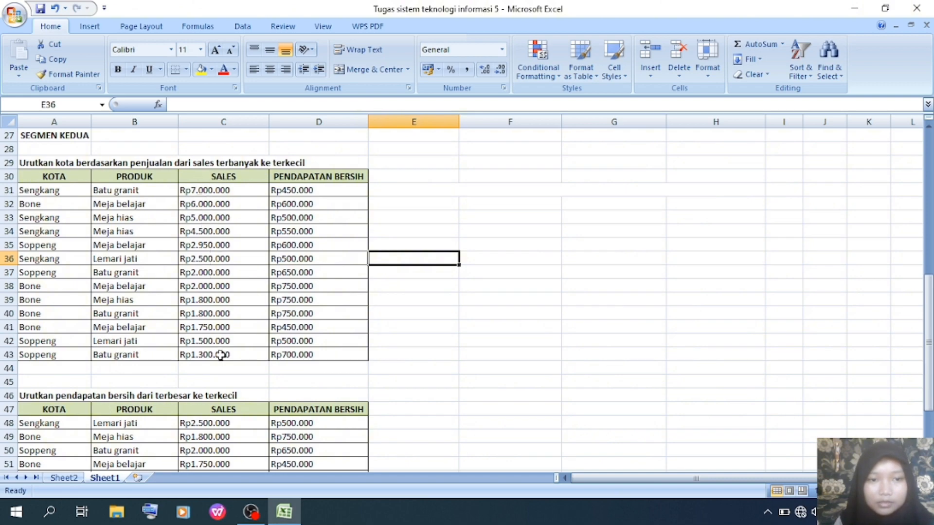
Custom sort the second SEGMEN KEDUA table (A47:D60) by PENDAPATAN BERSIH values, Largest to Smallest.
{"action": "key", "text": "Down"}
{"action": "key", "text": "Down"}
{"action": "key", "text": "Down"}
{"action": "key", "text": "Down"}
{"action": "key", "text": "Down"}
{"action": "key", "text": "Down"}
{"action": "key", "text": "Down"}
{"action": "key", "text": "Down"}
{"action": "key", "text": "Down"}
{"action": "key", "text": "Down"}
{"action": "key", "text": "Down"}
{"action": "key", "text": "Down"}
{"action": "key", "text": "Down"}
{"action": "key", "text": "Down"}
{"action": "key", "text": "Down"}
{"action": "key", "text": "Down"}
{"action": "key", "text": "Down"}
{"action": "key", "text": "Down"}
{"action": "key", "text": "Down"}
{"action": "key", "text": "Down"}
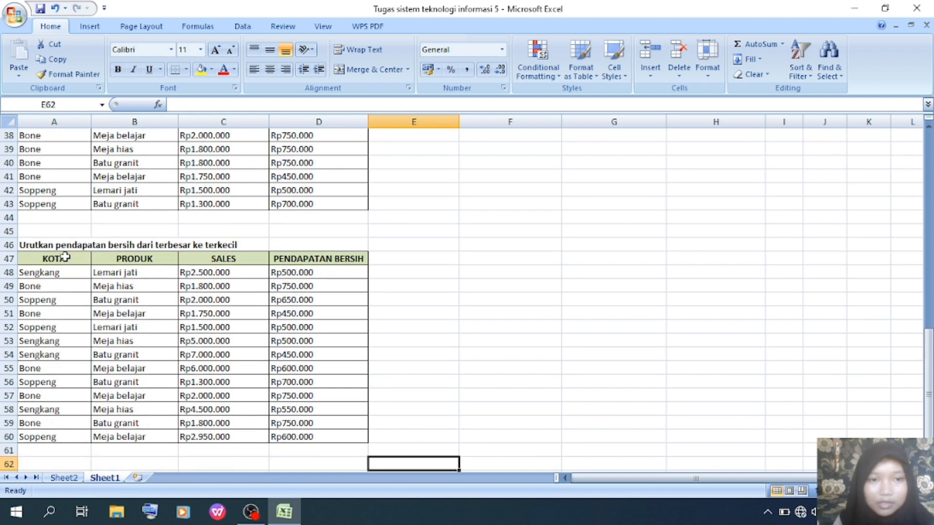
{"action": "left_click_drag", "start_coordinate": [44, 258], "coordinate": [347, 438]}
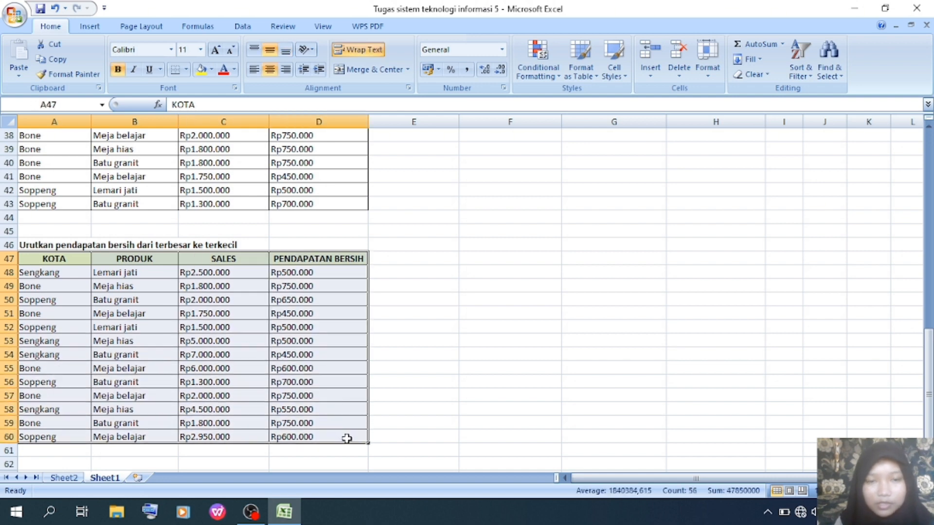
{"action": "right_click", "coordinate": [350, 436]}
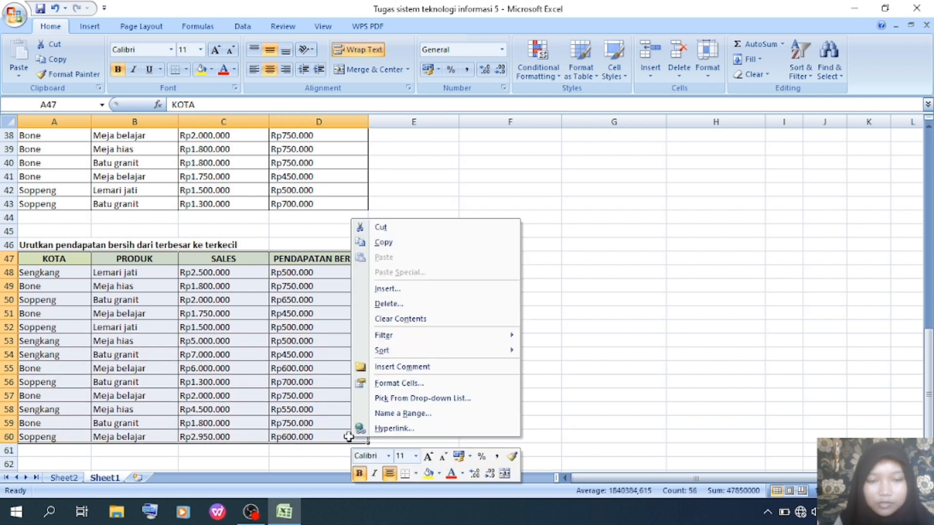
{"action": "mouse_move", "coordinate": [462, 350]}
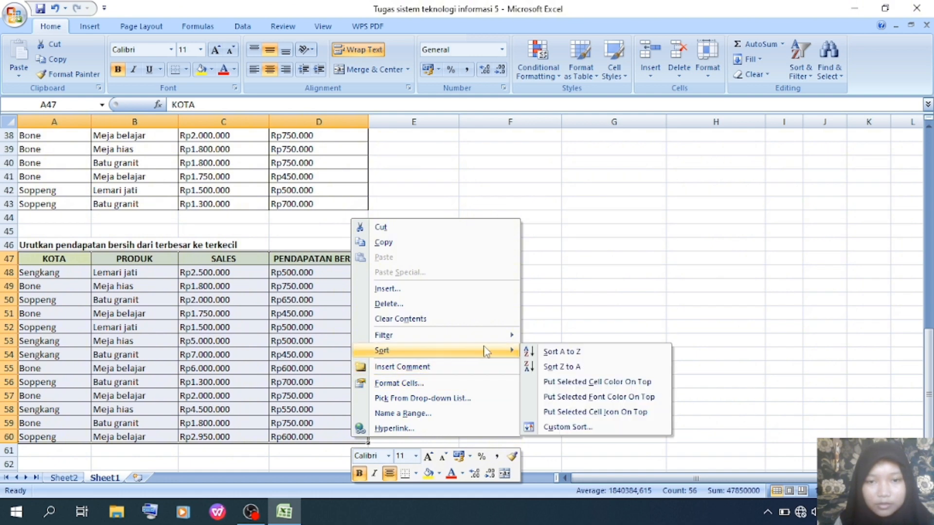
{"action": "left_click", "coordinate": [563, 427]}
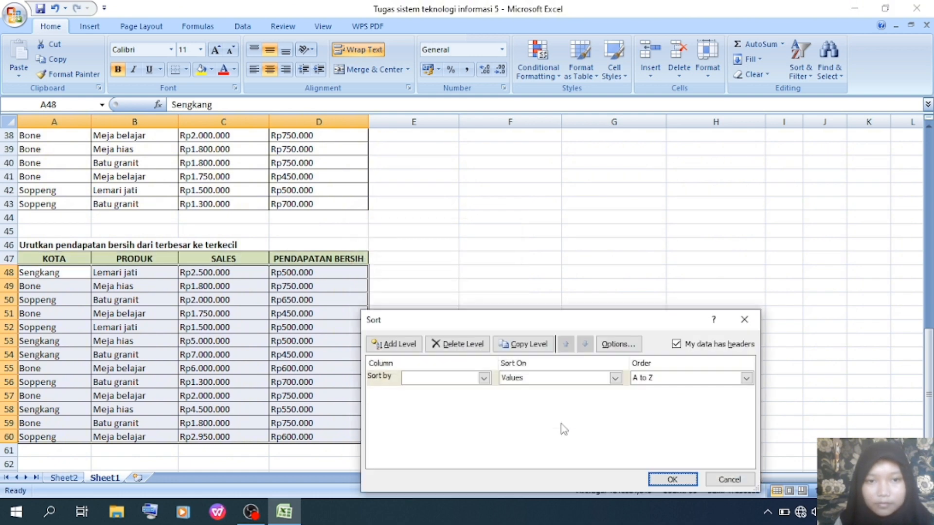
{"action": "left_click", "coordinate": [484, 378]}
{"action": "left_click", "coordinate": [479, 417]}
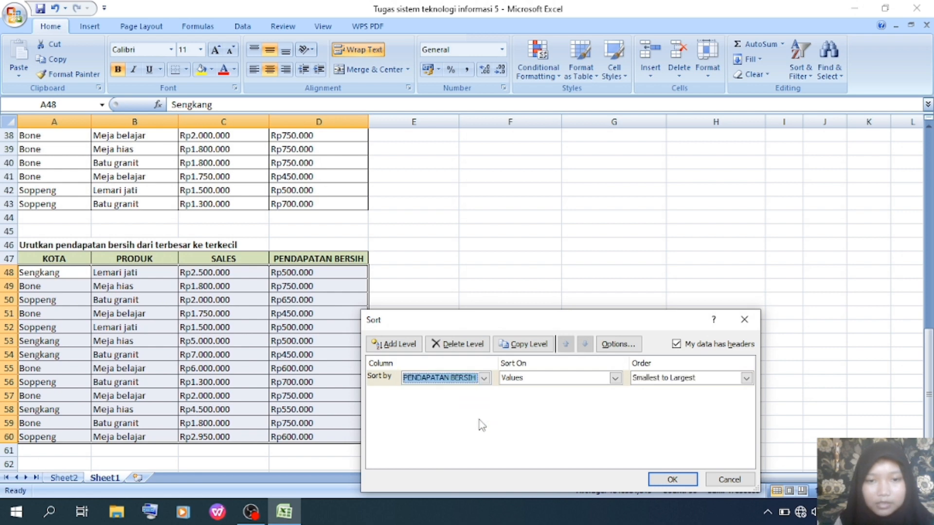
{"action": "left_click", "coordinate": [747, 378]}
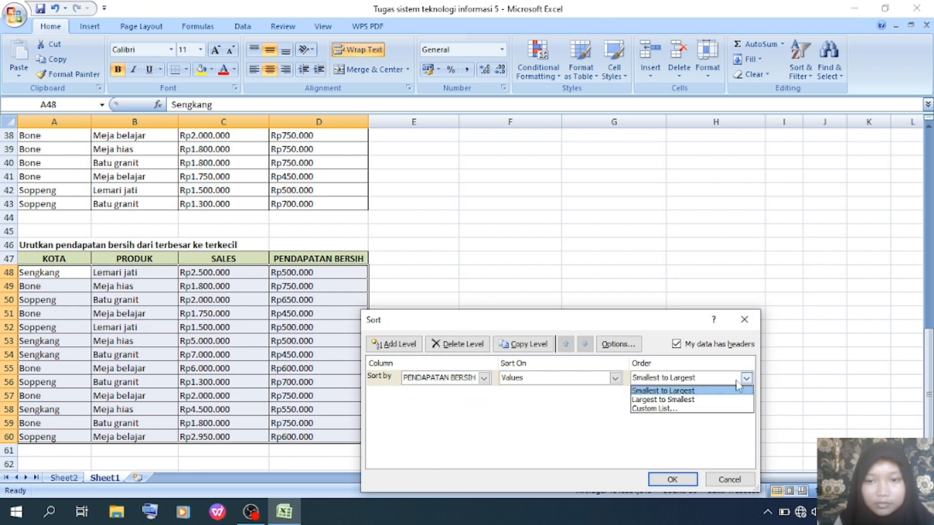
{"action": "left_click", "coordinate": [717, 400]}
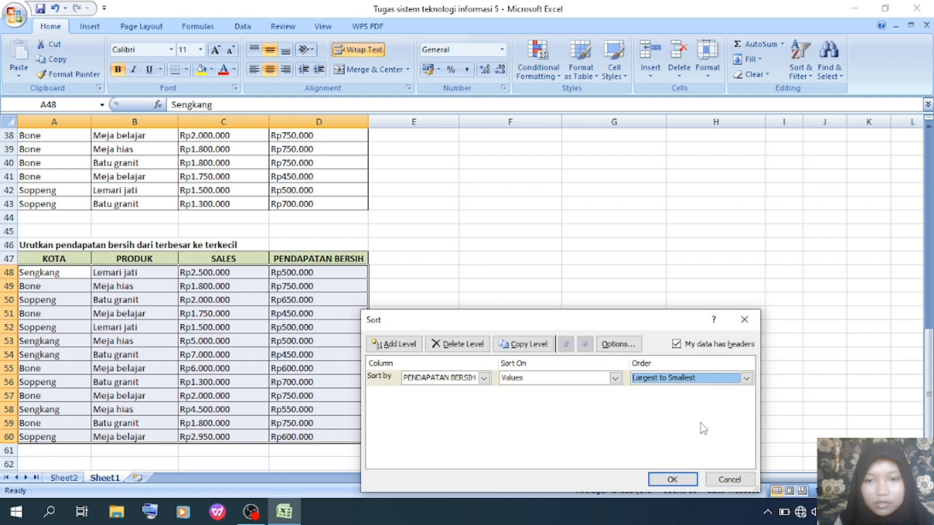
{"action": "left_click", "coordinate": [672, 479]}
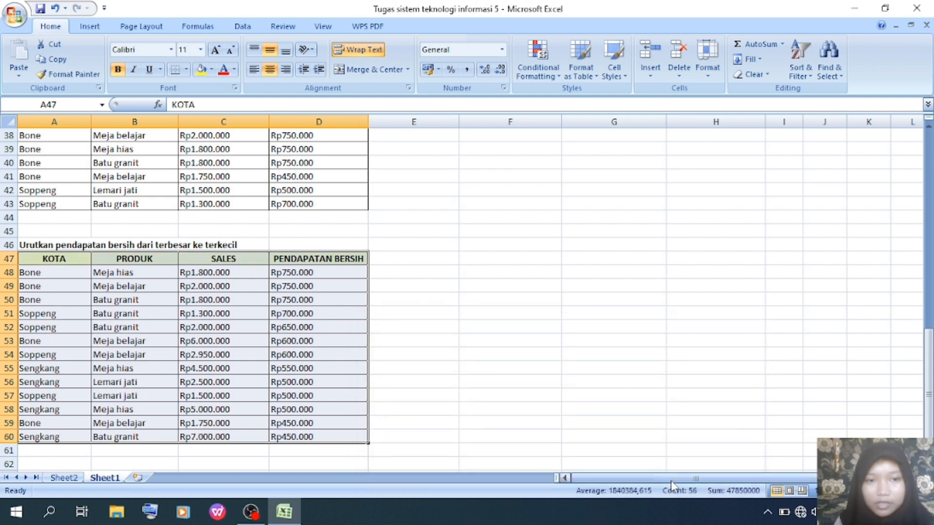
{"action": "left_click", "coordinate": [489, 278]}
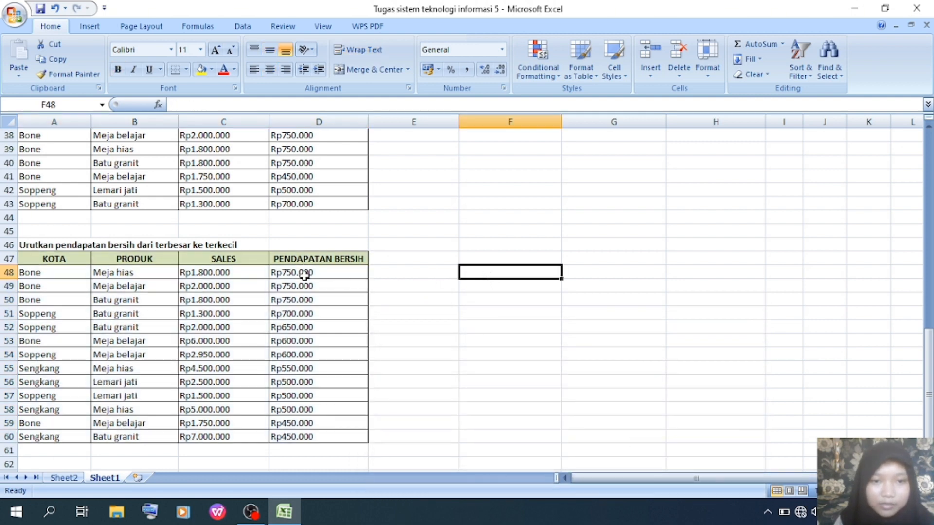
Review the two sorted SEGMEN KEDUA tables, checking the order of SALES and PENDAPATAN BERSIH.
{"action": "key", "text": "Up"}
{"action": "key", "text": "Up"}
{"action": "key", "text": "Up"}
{"action": "key", "text": "Up"}
{"action": "key", "text": "Up"}
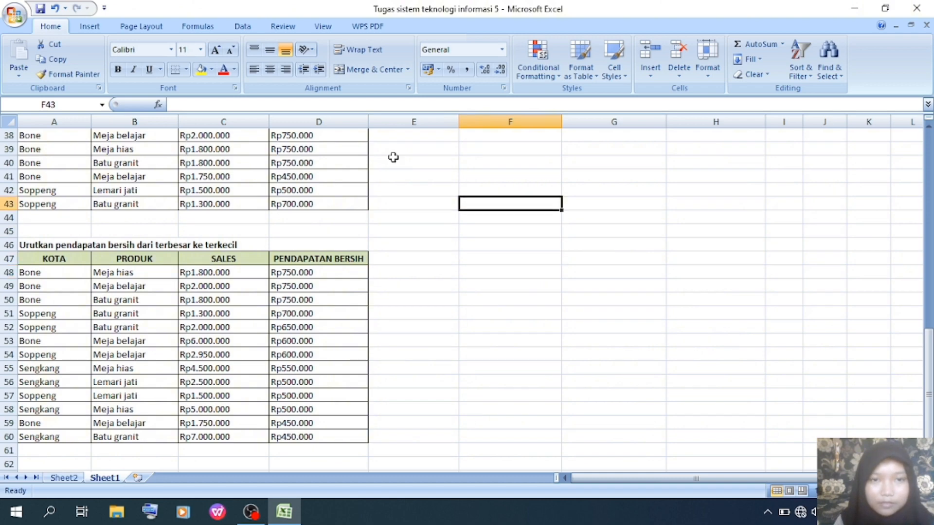
{"action": "key", "text": "Down"}
{"action": "key", "text": "Down"}
{"action": "key", "text": "Down"}
{"action": "scroll", "coordinate": [398, 223], "scroll_direction": "up", "scroll_amount": 5}
{"action": "left_click", "coordinate": [398, 220]}
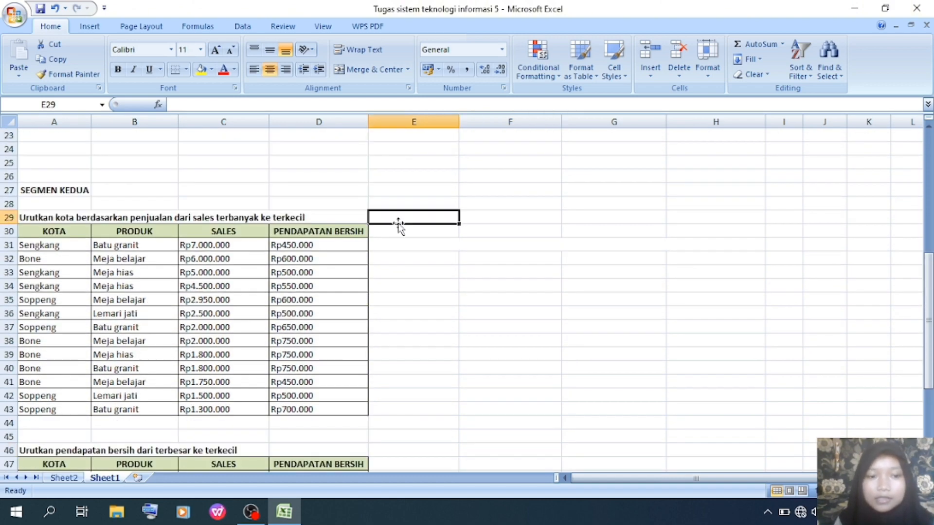
Go back to the Keterangan notes in rows 17 to 22 and review the formula instructions.
{"action": "key", "text": "Up"}
{"action": "key", "text": "Up"}
{"action": "key", "text": "Up"}
{"action": "key", "text": "Up"}
{"action": "key", "text": "Up"}
{"action": "key", "text": "Up"}
{"action": "key", "text": "Up"}
{"action": "key", "text": "Up"}
{"action": "key", "text": "Up"}
{"action": "key", "text": "Up"}
{"action": "key", "text": "Up"}
{"action": "key", "text": "Up"}
{"action": "key", "text": "Up"}
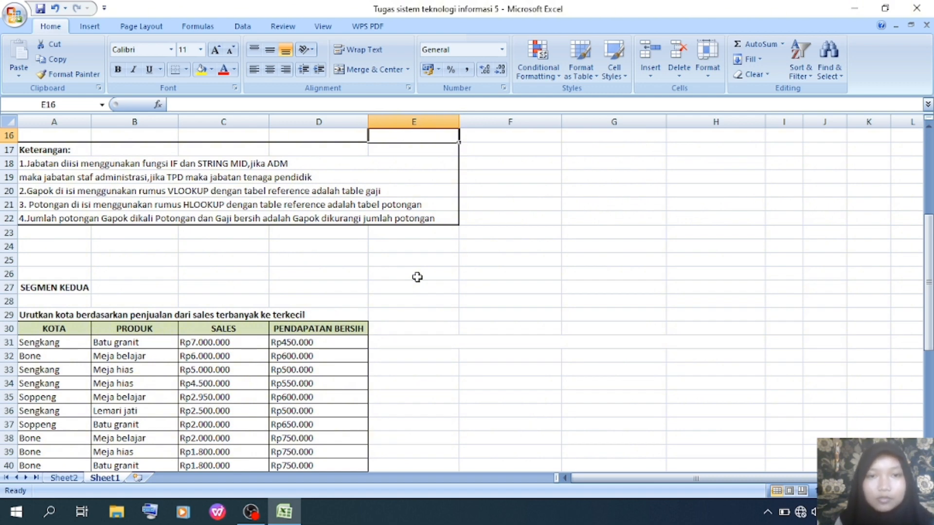
{"action": "key", "text": "Down"}
{"action": "key", "text": "Down"}
{"action": "key", "text": "Down"}
{"action": "key", "text": "Down"}
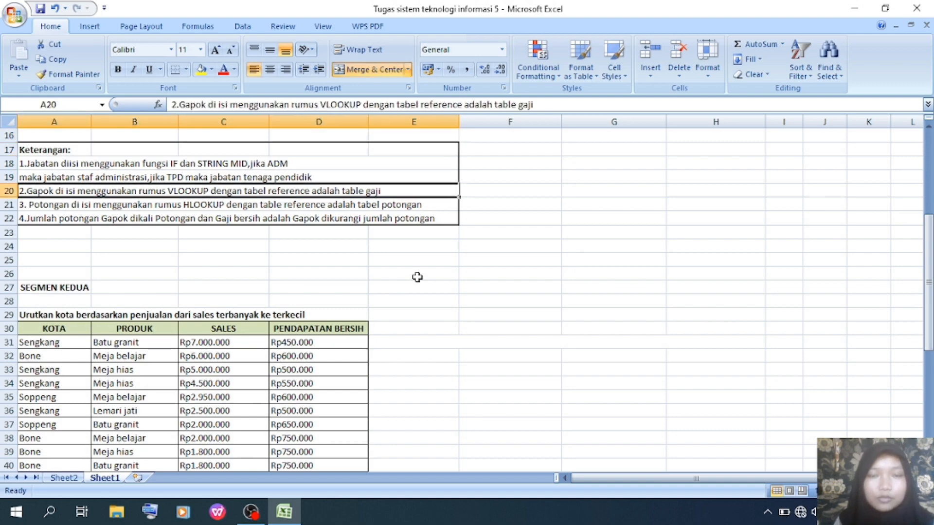